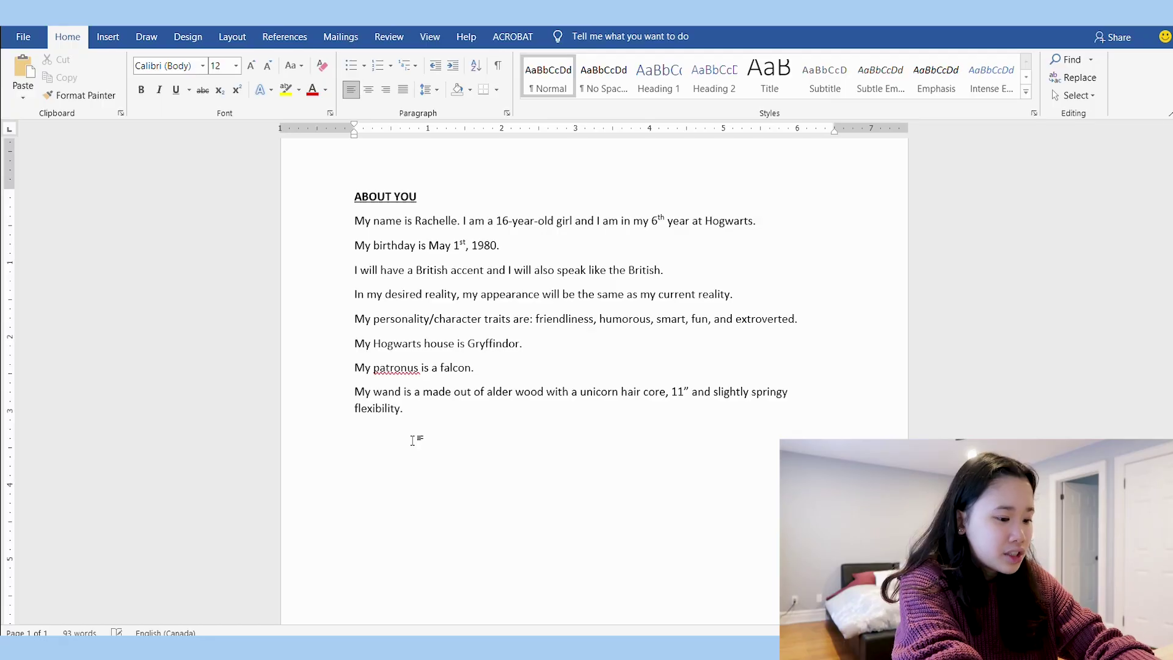
# - Add ABOUT YOU lines on a pet owl, pure-blood status, quidditch seeker and chaser, and magic skill
pyautogui.write('l have')
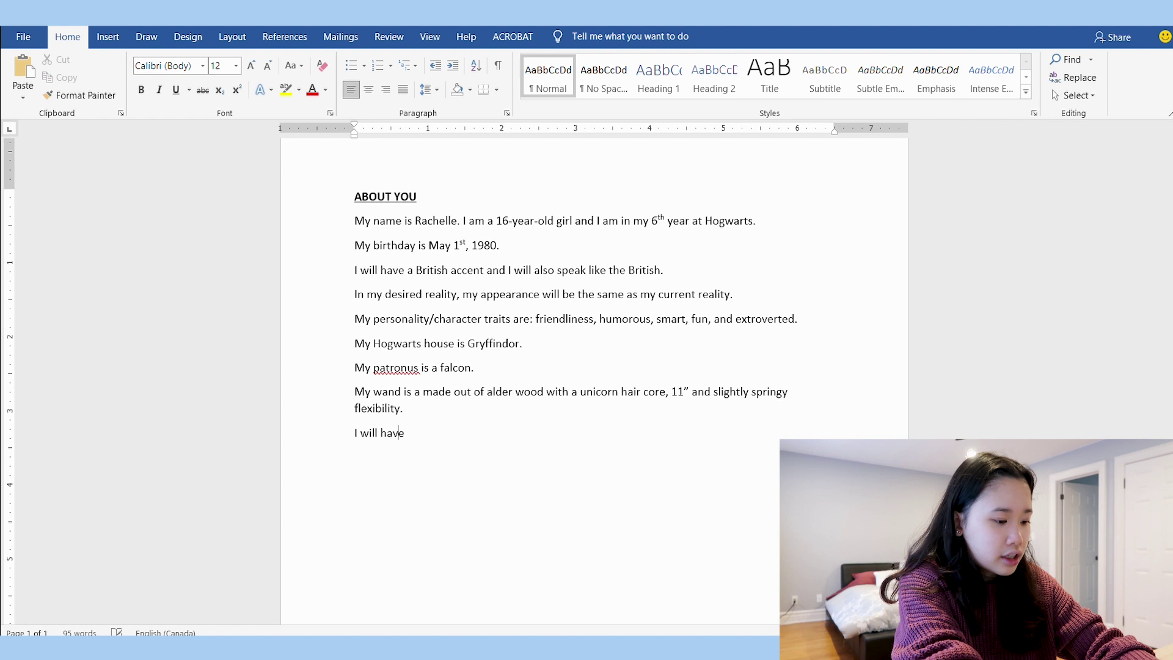
pyautogui.write(' a p')
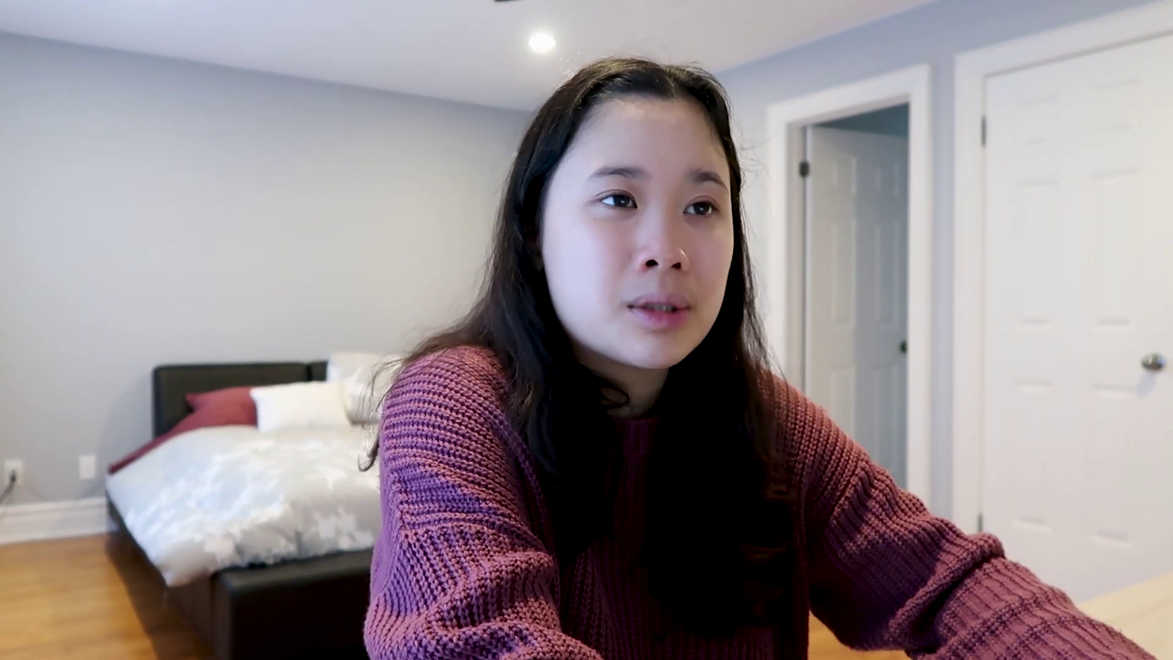
pyautogui.write('wi')
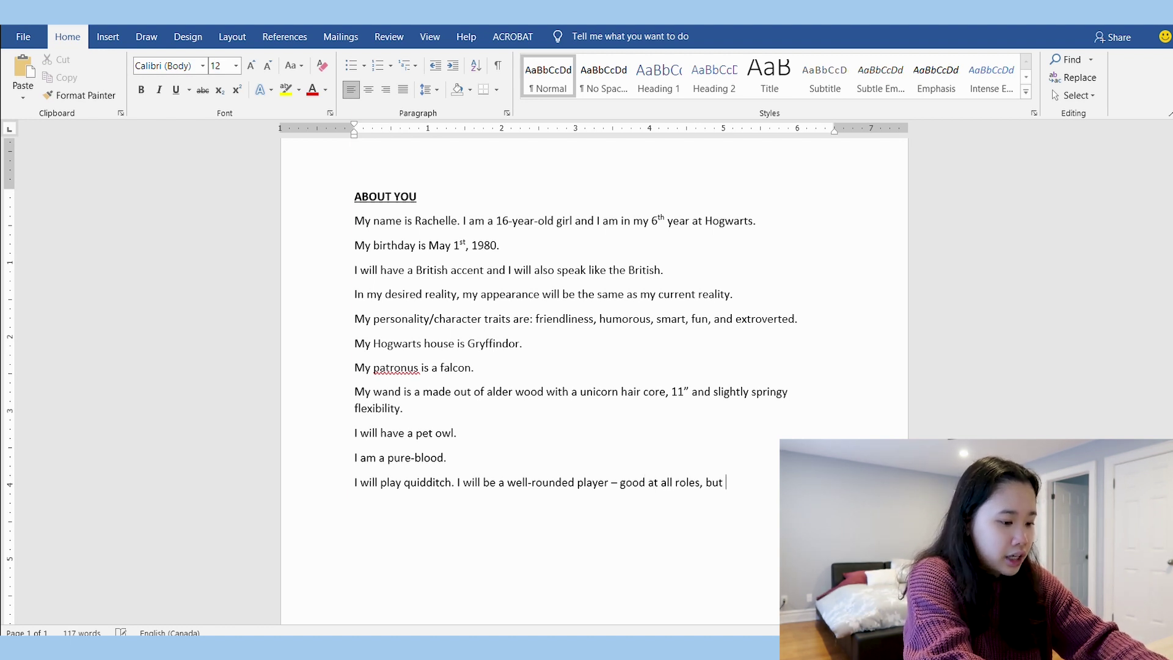
pyautogui.write('l')
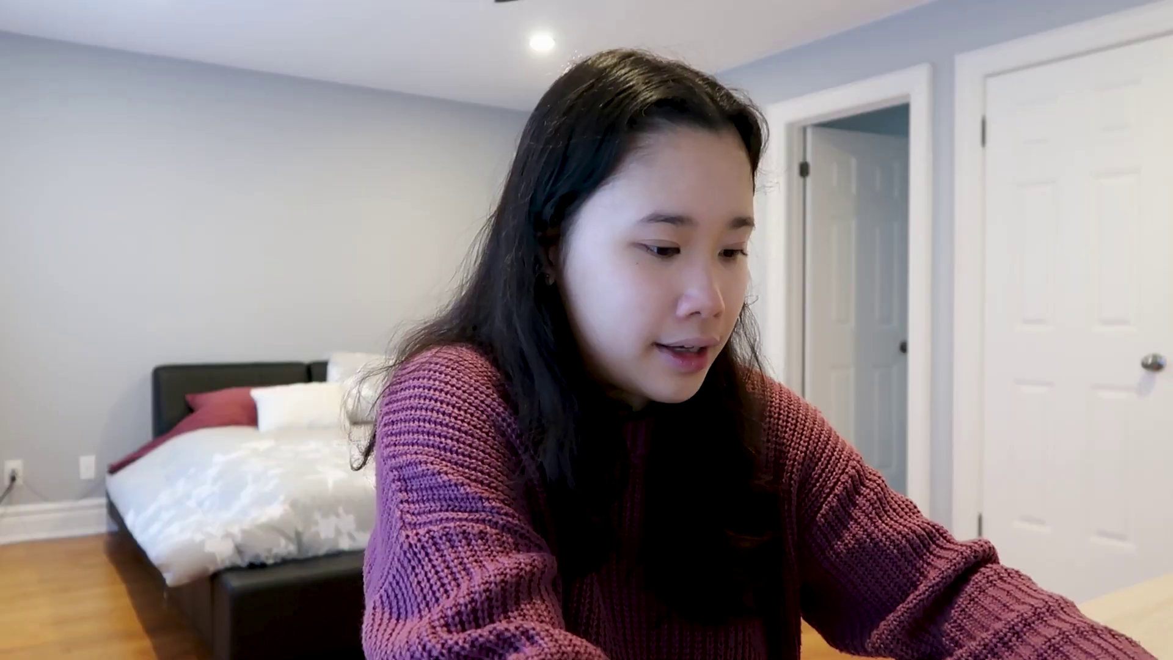
pyautogui.write('se')
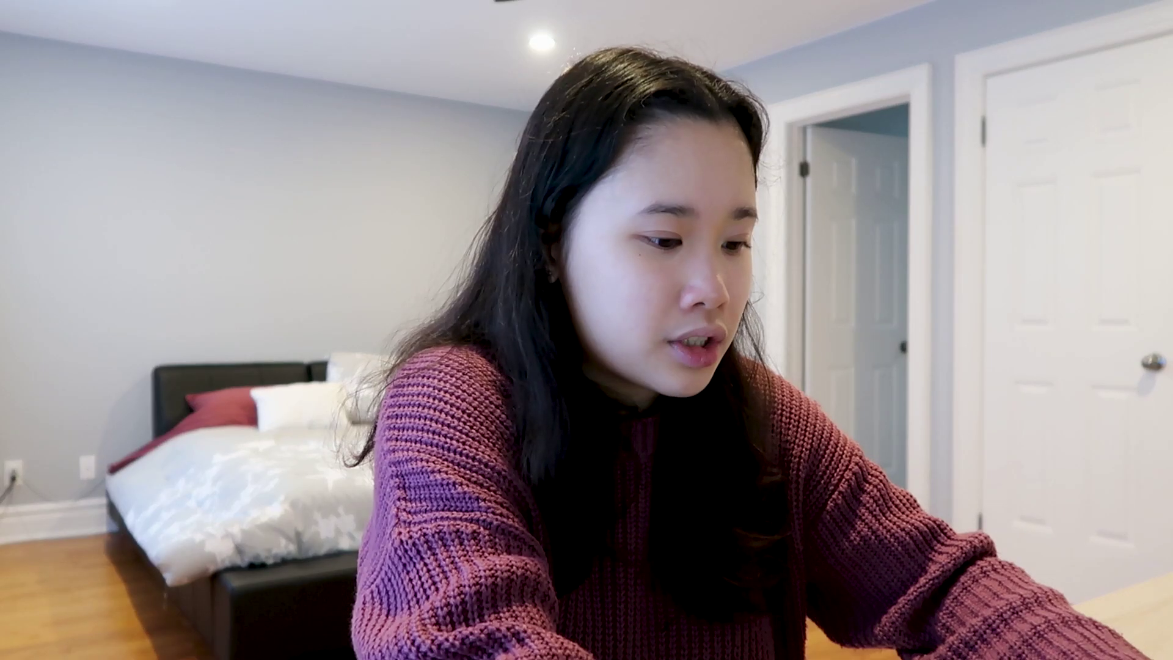
pyautogui.write('. I w')
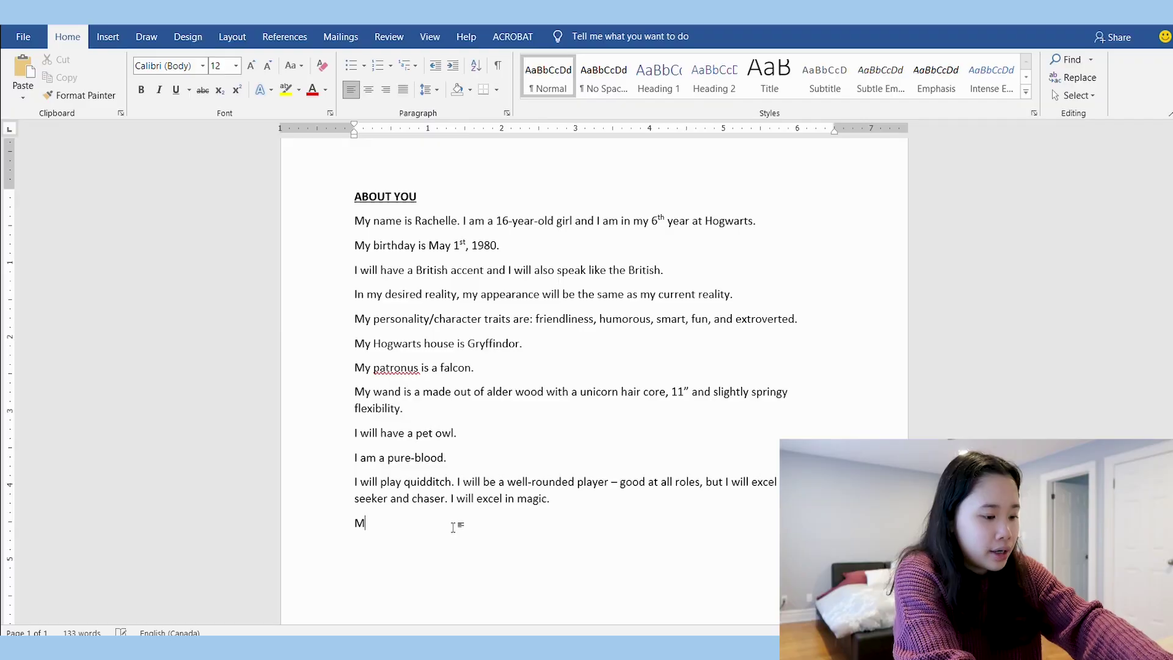
pyautogui.write('y family co')
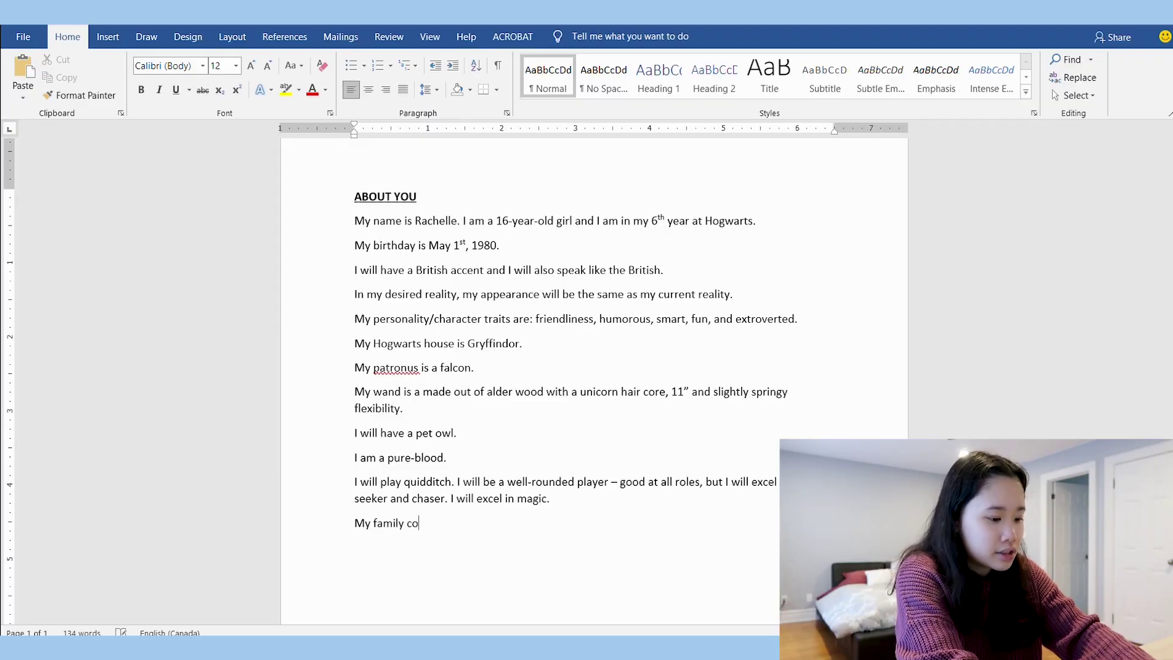
pyautogui.write('nsists c')
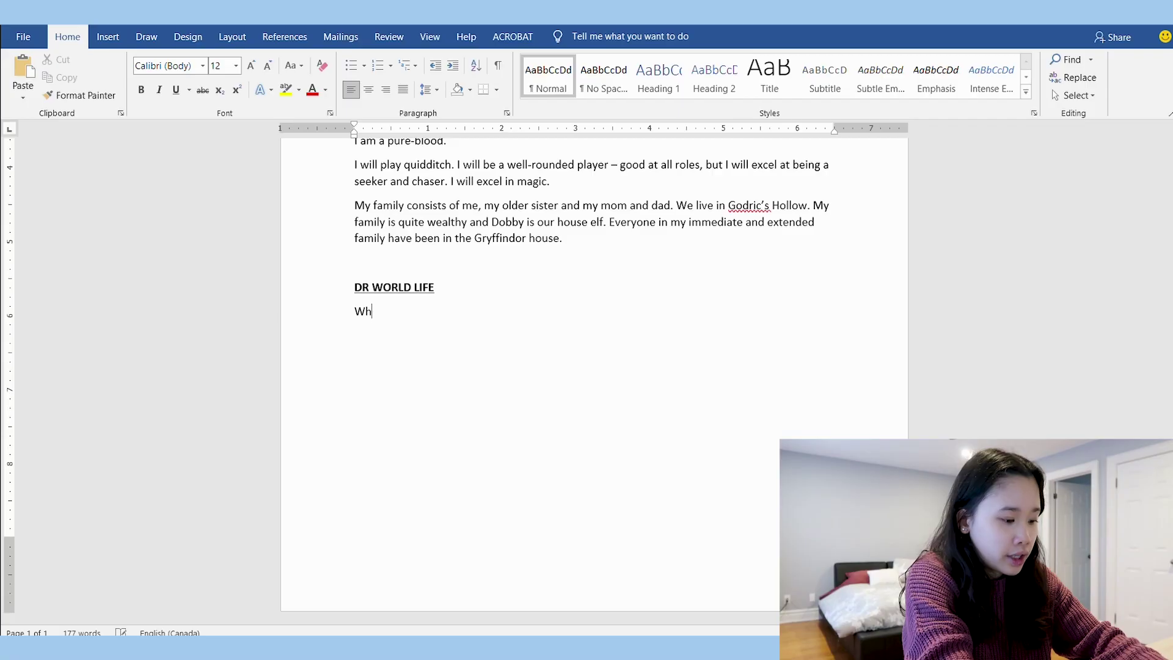
# - Finish the Godric's Hollow and Dobby family paragraph and add a bold underlined DR WORLD LIFE heading
pyautogui.write('en I suce')
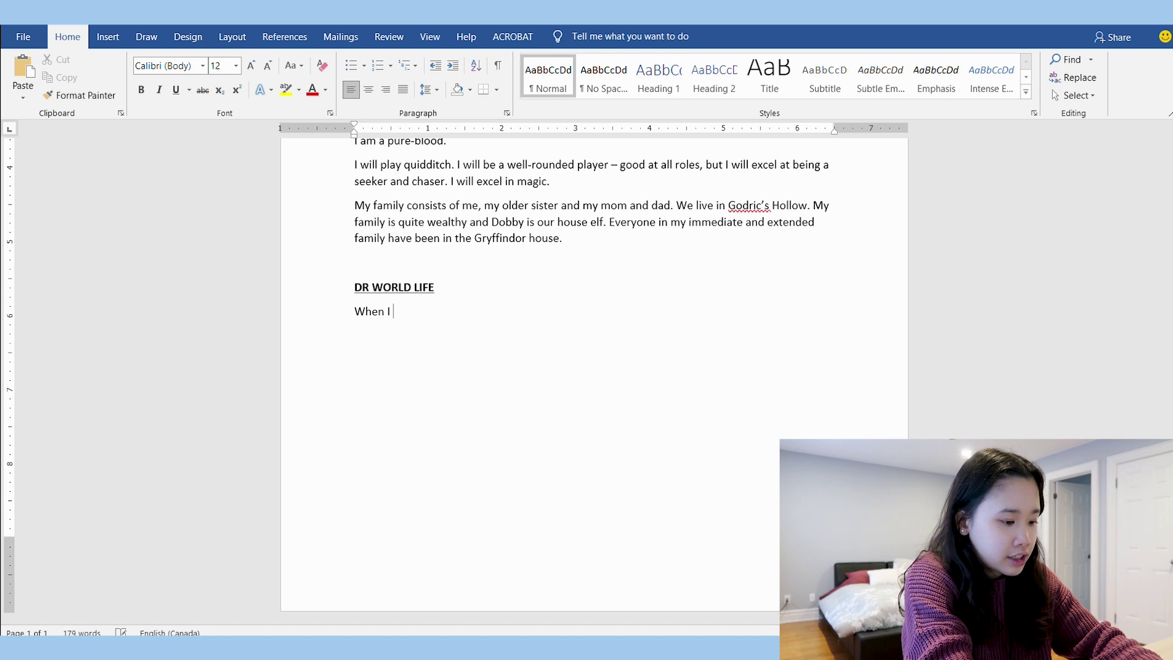
# - Write the September 1, 1996 arrival sentence and the paragraph about natural best-friend relationships
pyautogui.press('BackSpace')
pyautogui.press('BackSpace')
pyautogui.write('cessfull')
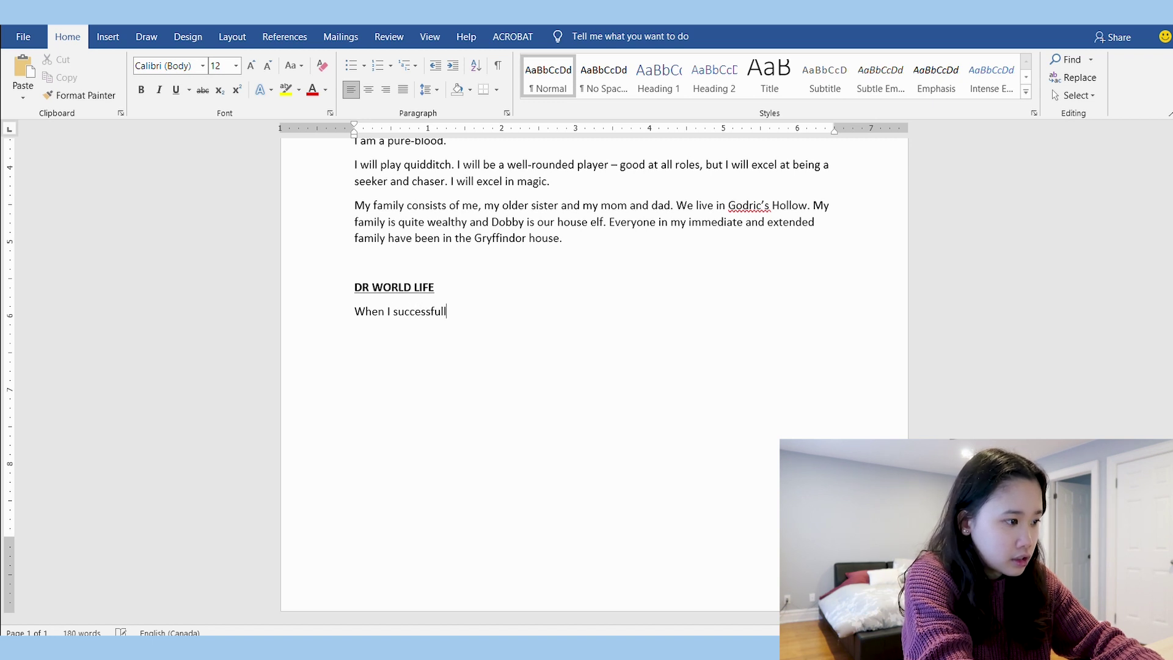
pyautogui.write('y shift, I will ar')
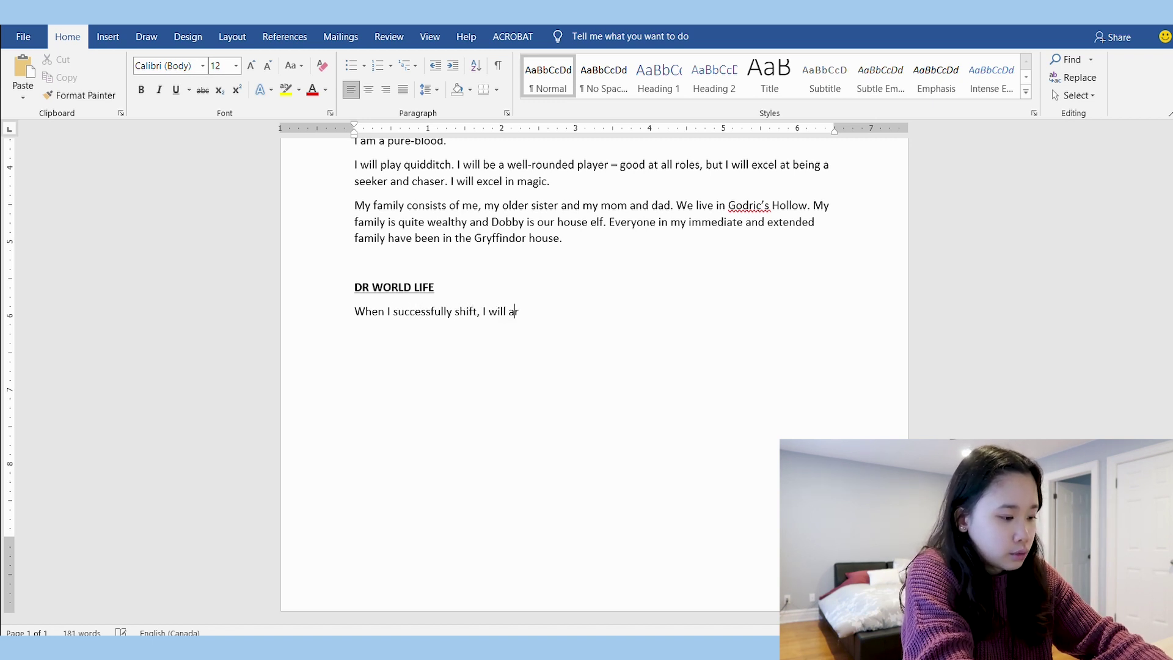
pyautogui.write('rive at Sep')
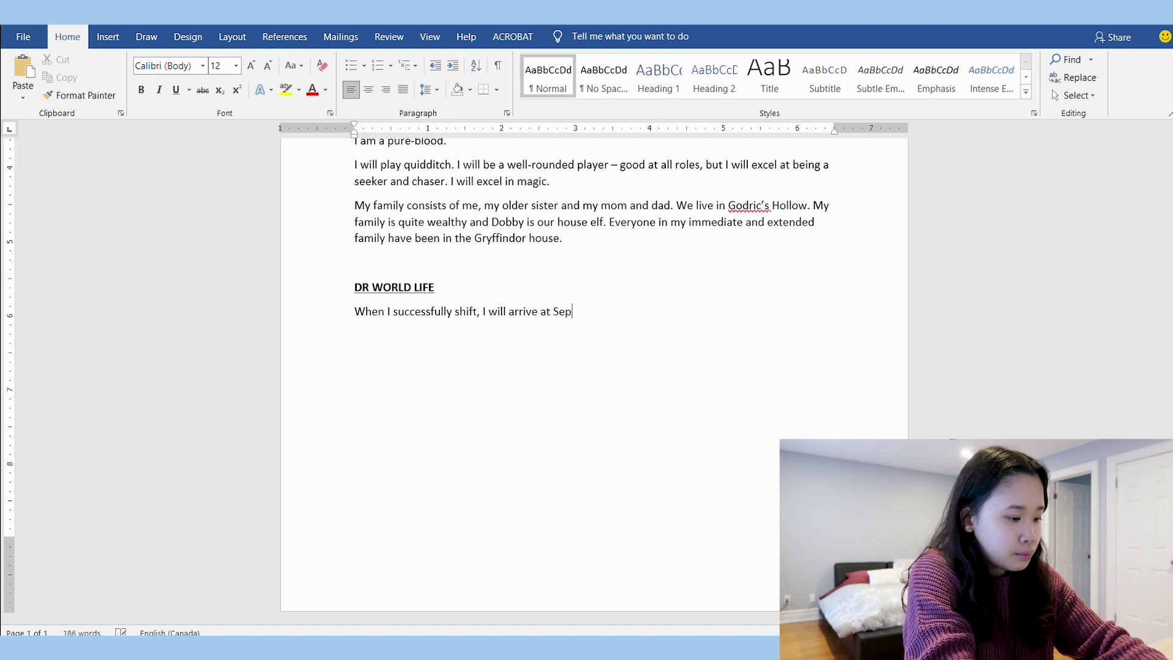
pyautogui.write('tember 1, 199')
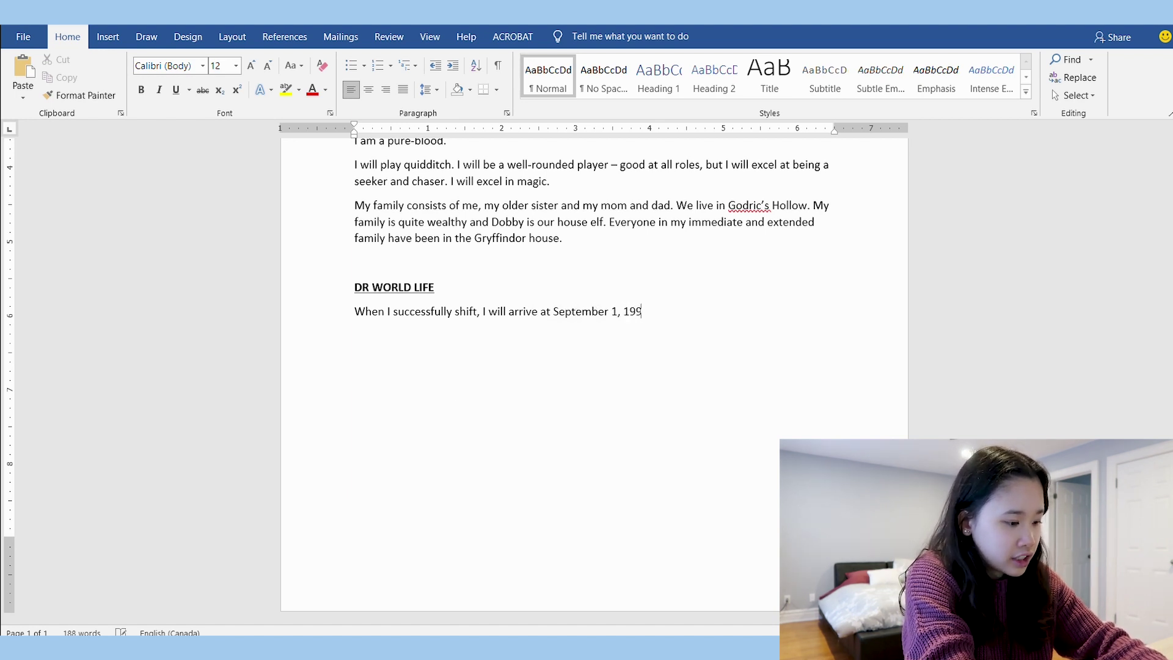
pyautogui.write('5')
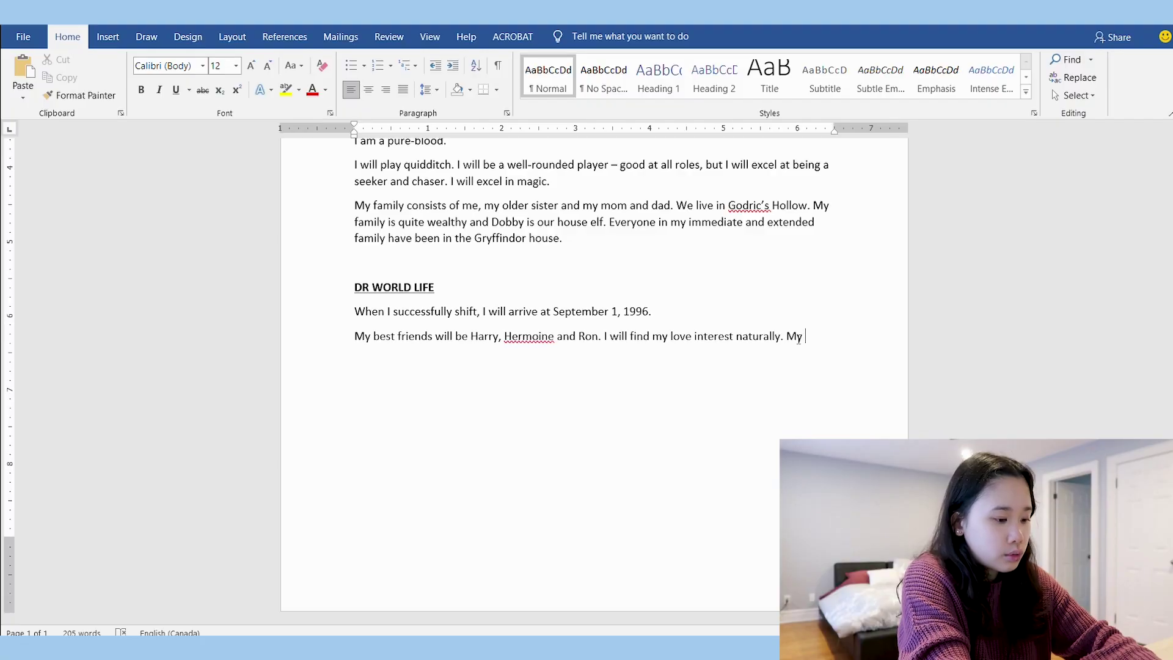
pyautogui.write('rela')
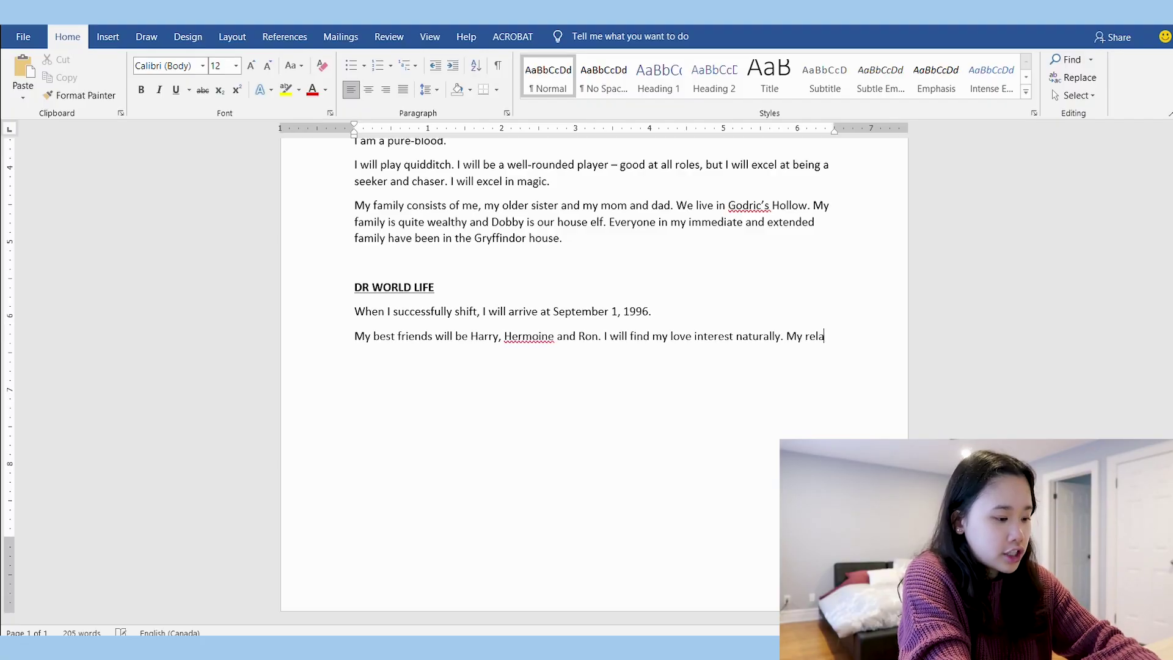
pyautogui.write('tionships will b')
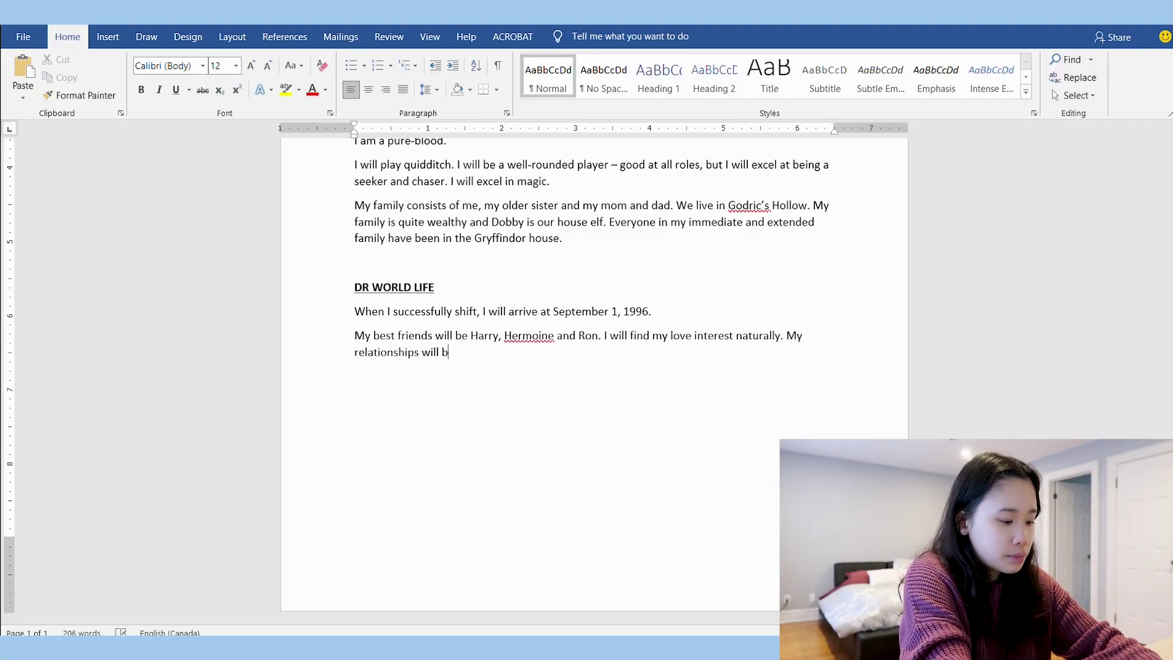
pyautogui.write('e natural and n')
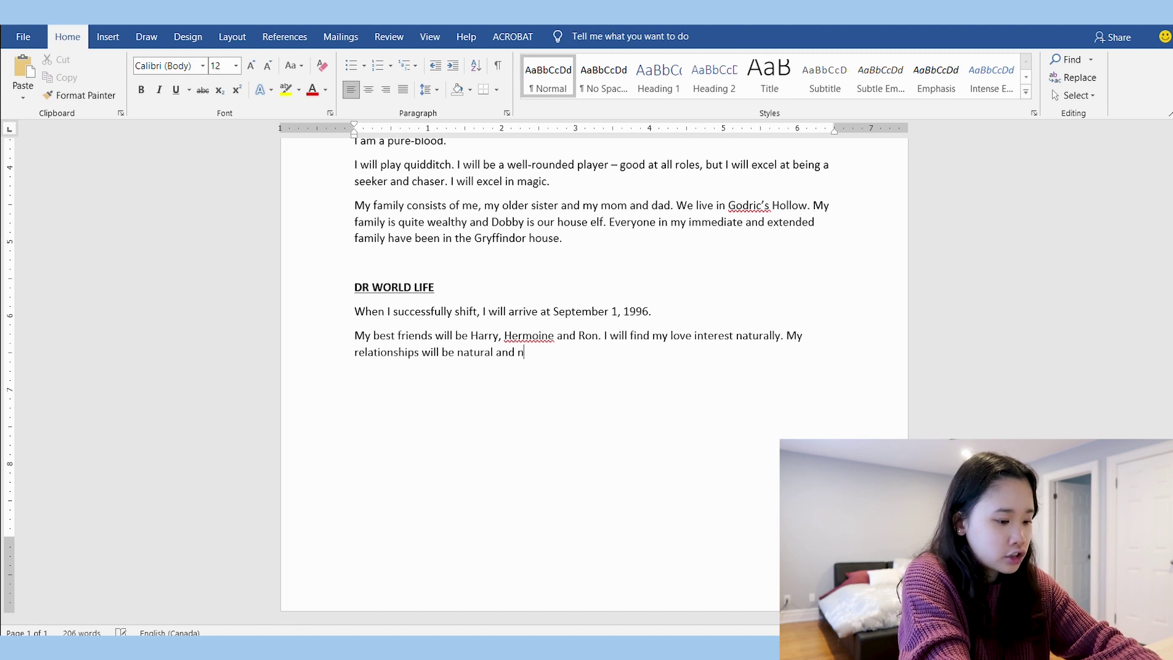
pyautogui.write('ot forced.')
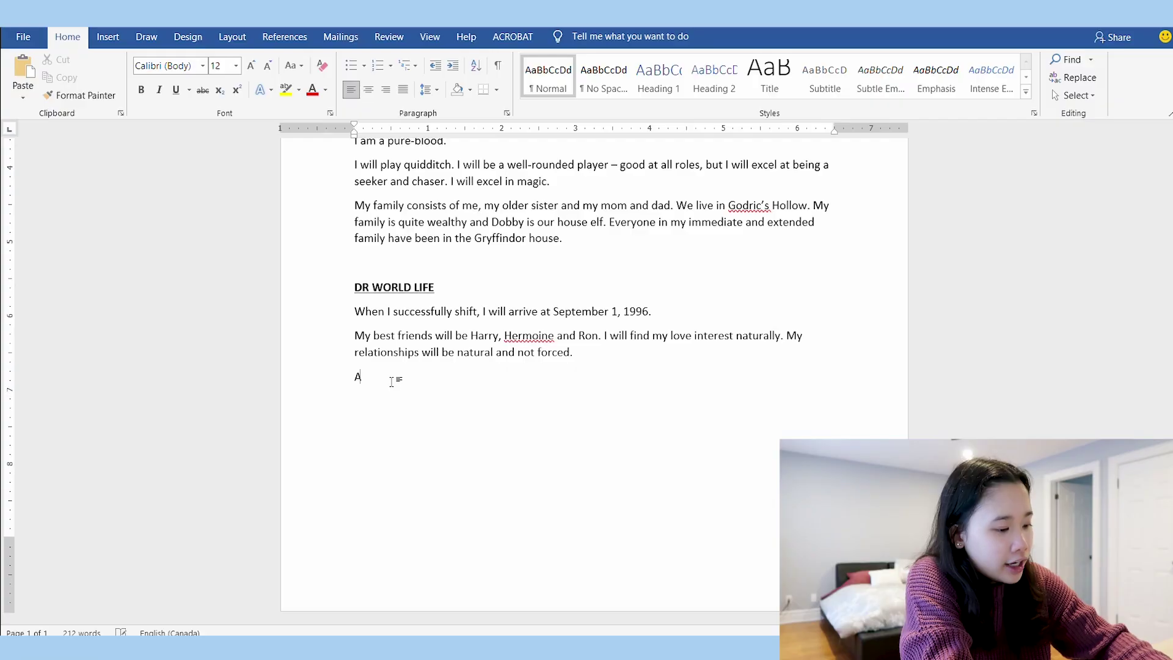
pyautogui.write('t Hogwa')
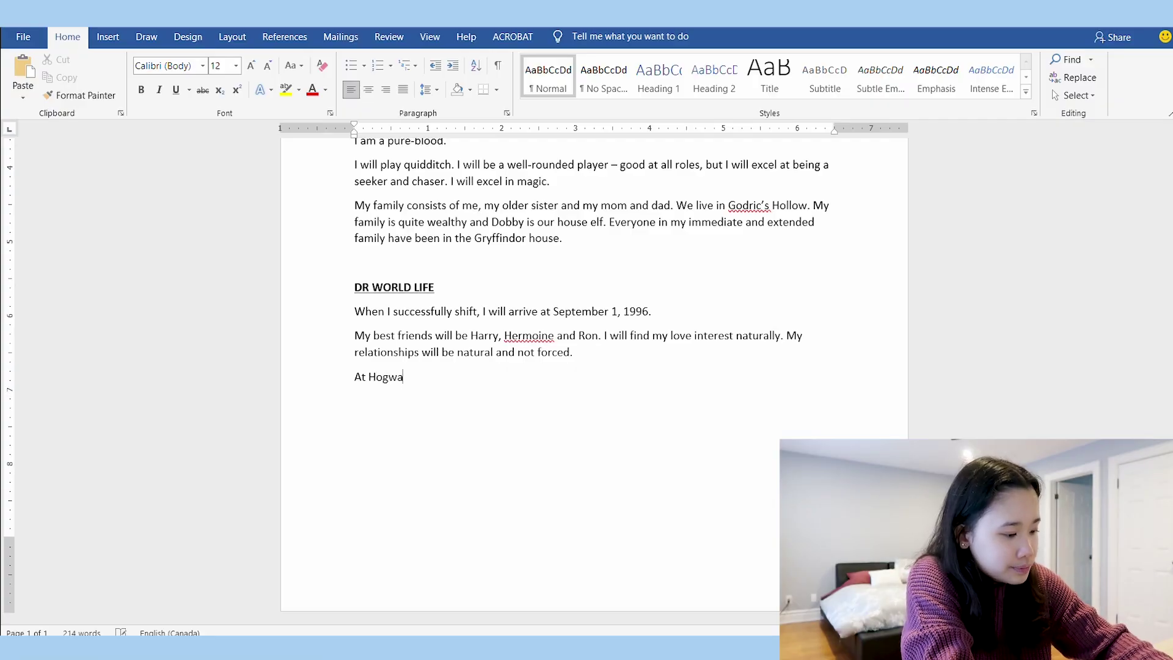
pyautogui.write('rts, I will be ')
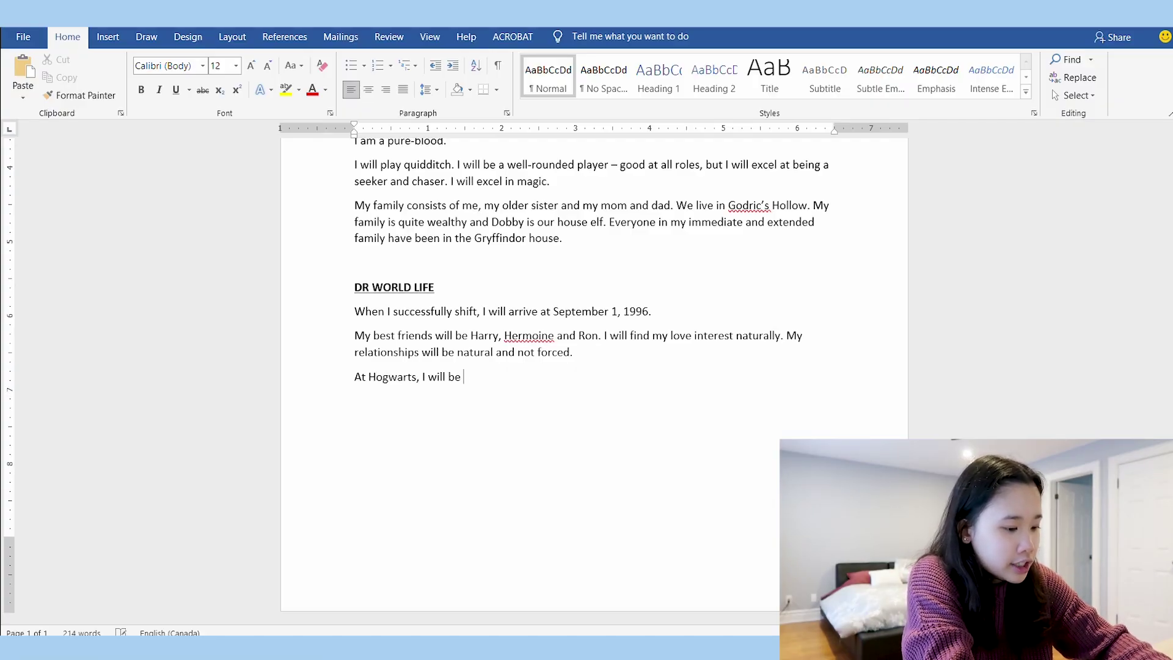
pyautogui.write('taking Transfiguration, Potions, Charms , Defence Against the Dark Arts a')
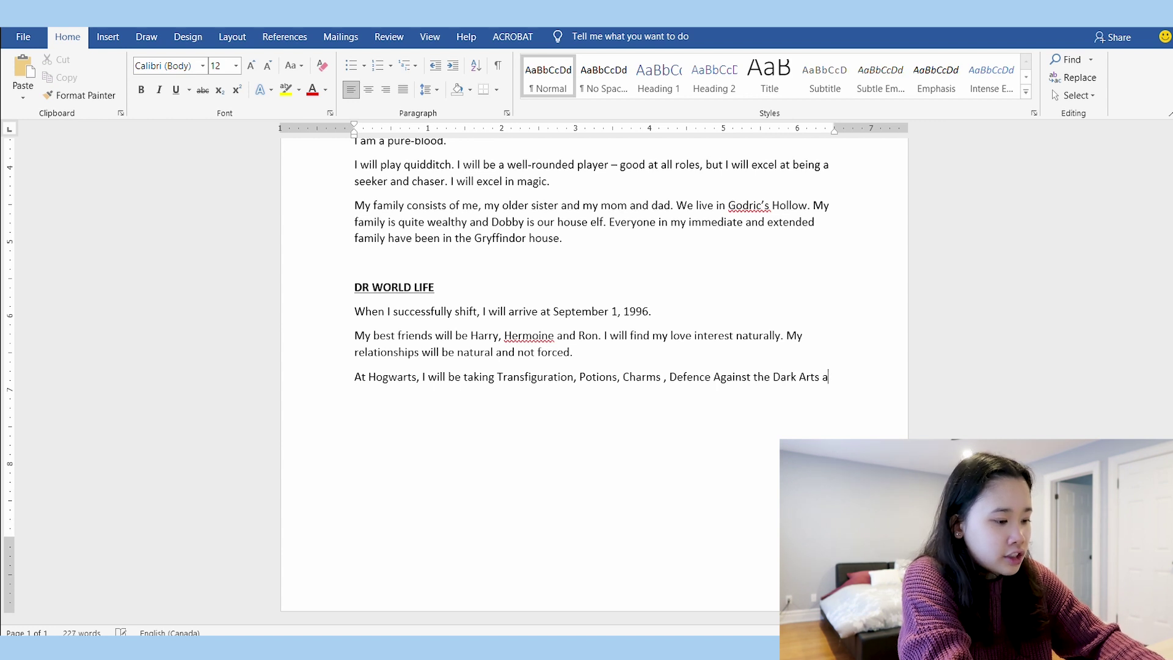
# - Add DR WORLD LIFE sentences ending with Voldemort and Tom Riddle not existing, then begin the invisibility cloak line
pyautogui.write('nd Herbology.')
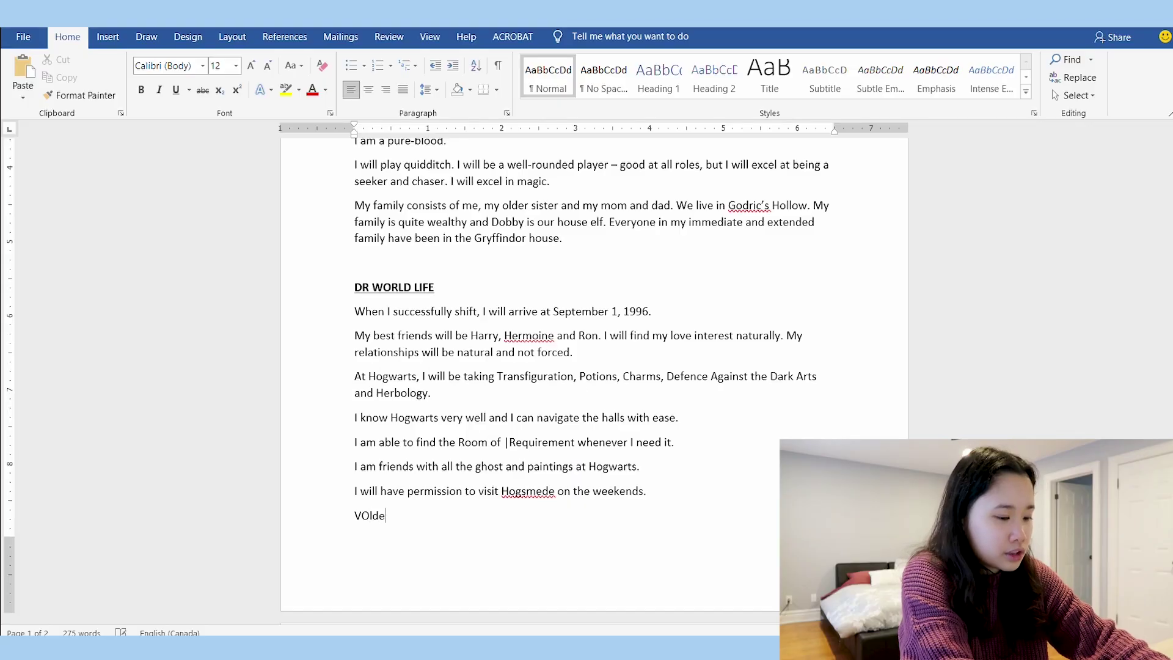
pyautogui.write('mort and Tom Riddle d')
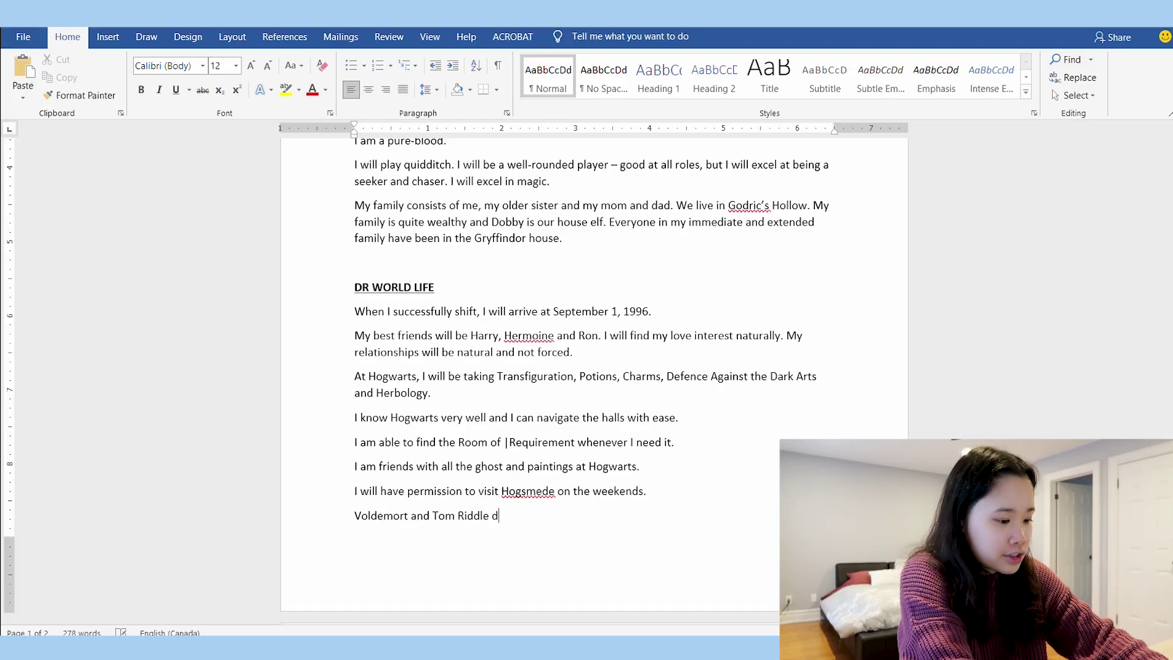
pyautogui.write('oes not exist in ')
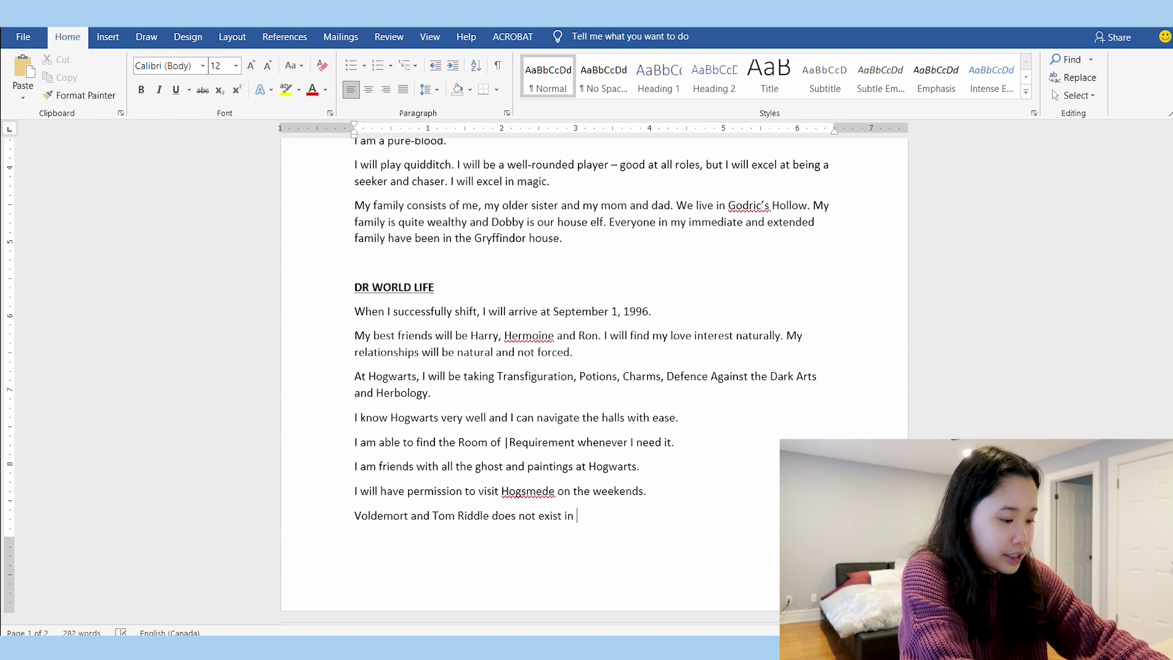
pyautogui.write('my Desired Reality.')
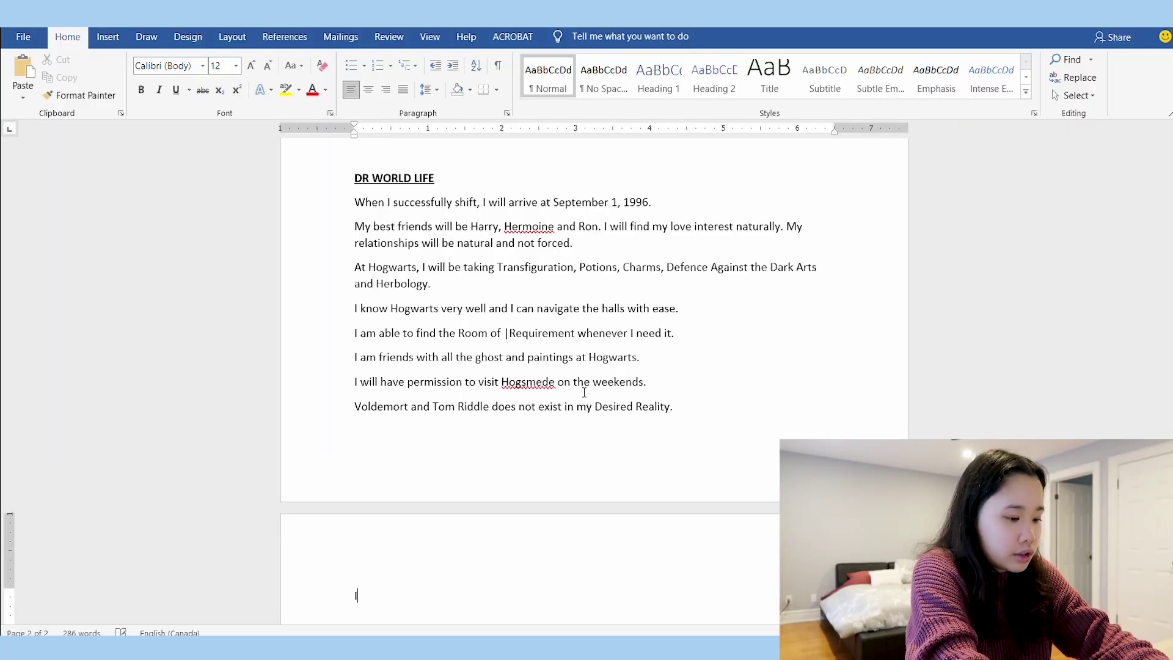
pyautogui.write('will own the inv')
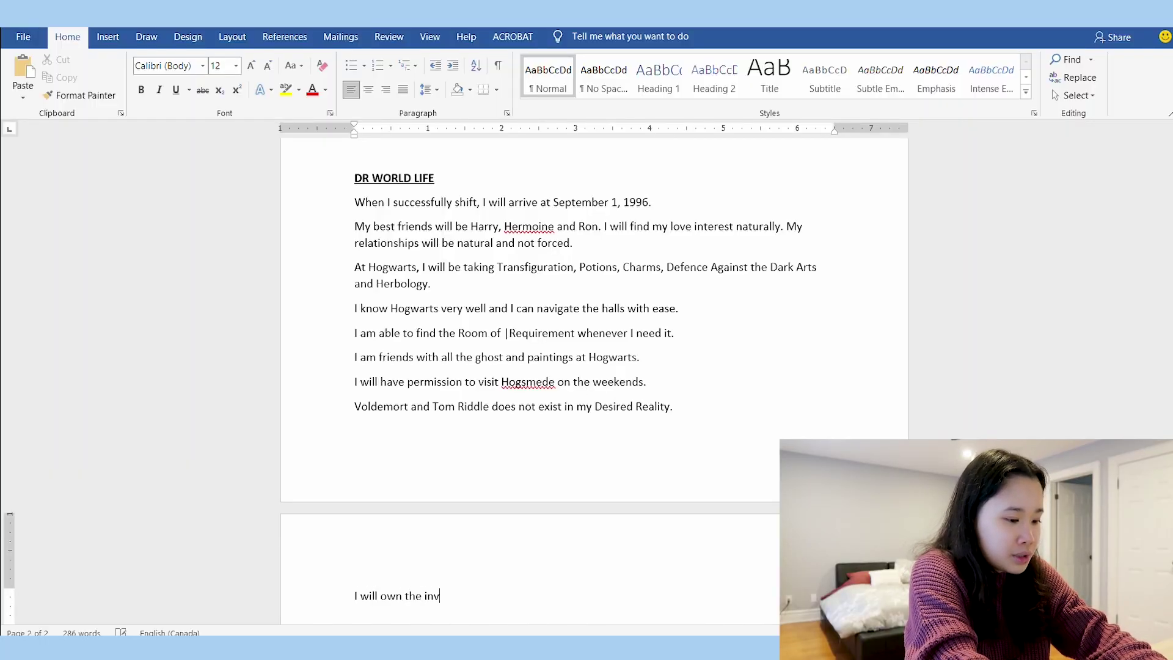
pyautogui.write('isibility cloak, one of the de')
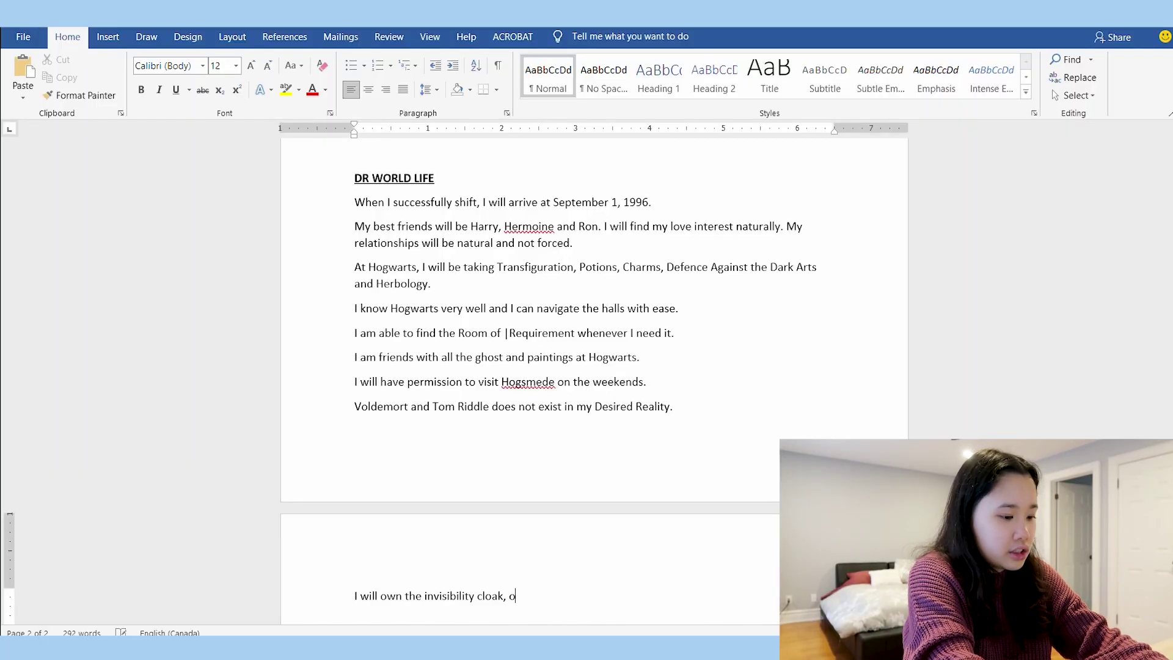
pyautogui.write('athly hallows')
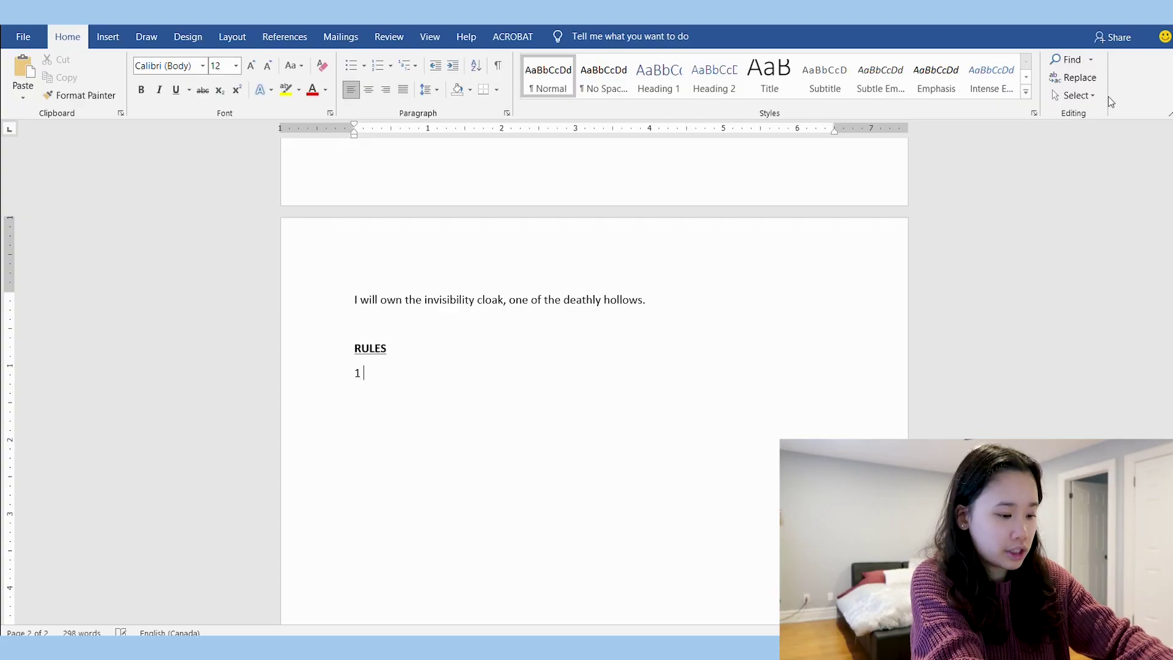
# - Add rules: 1 week in the DR equals 1 hour in the CR, pausing when away, smelling strawberries
pyautogui.write('week in my d')
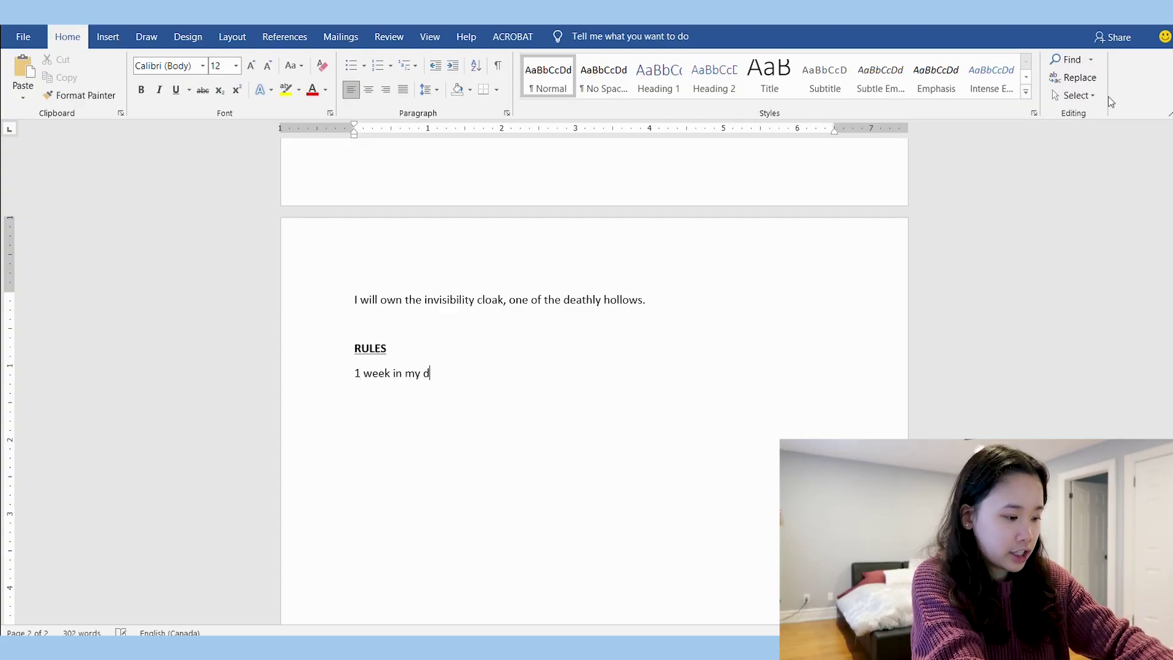
pyautogui.write('esired reality is')
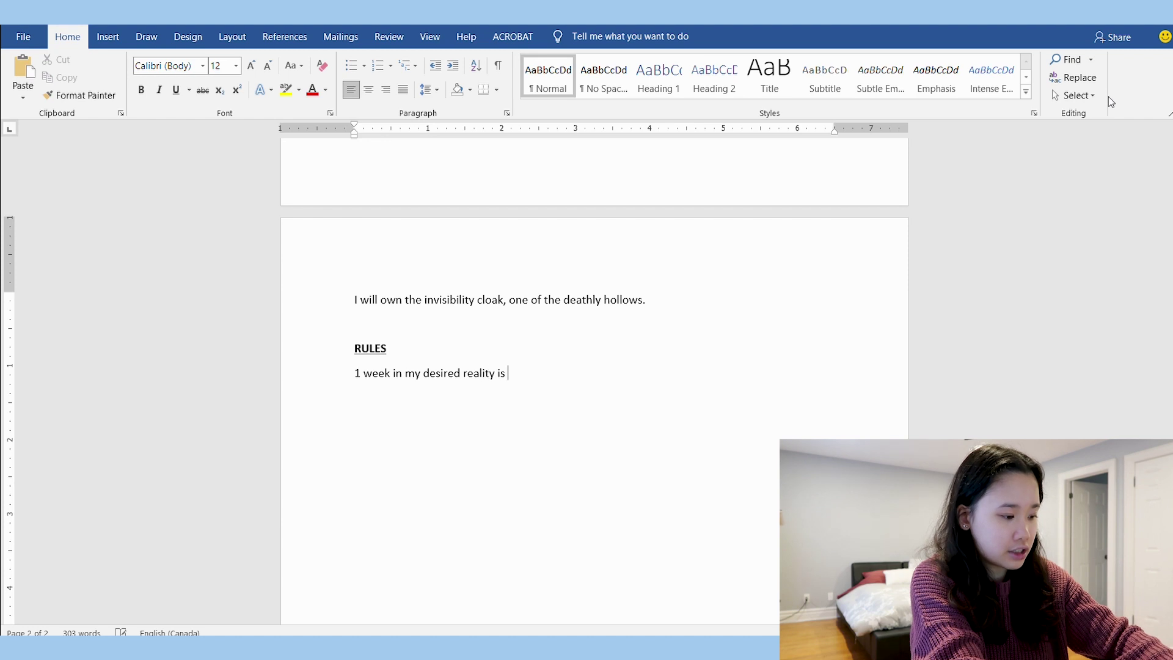
pyautogui.write(' equal 1 ho')
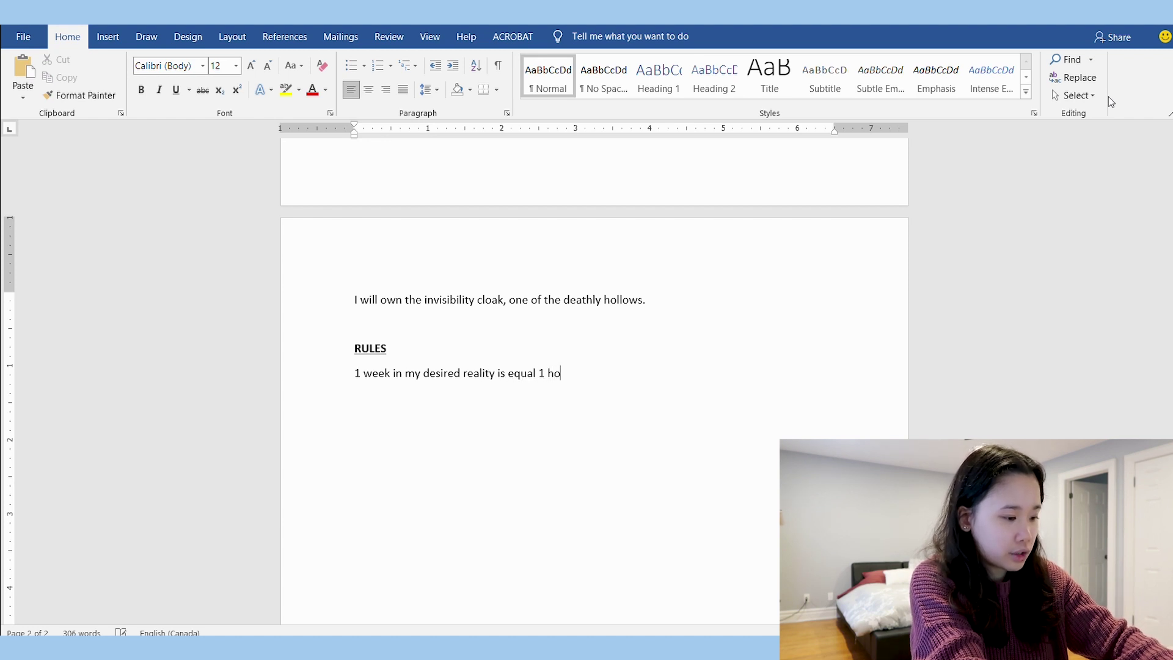
pyautogui.write('ur in my current reality.')
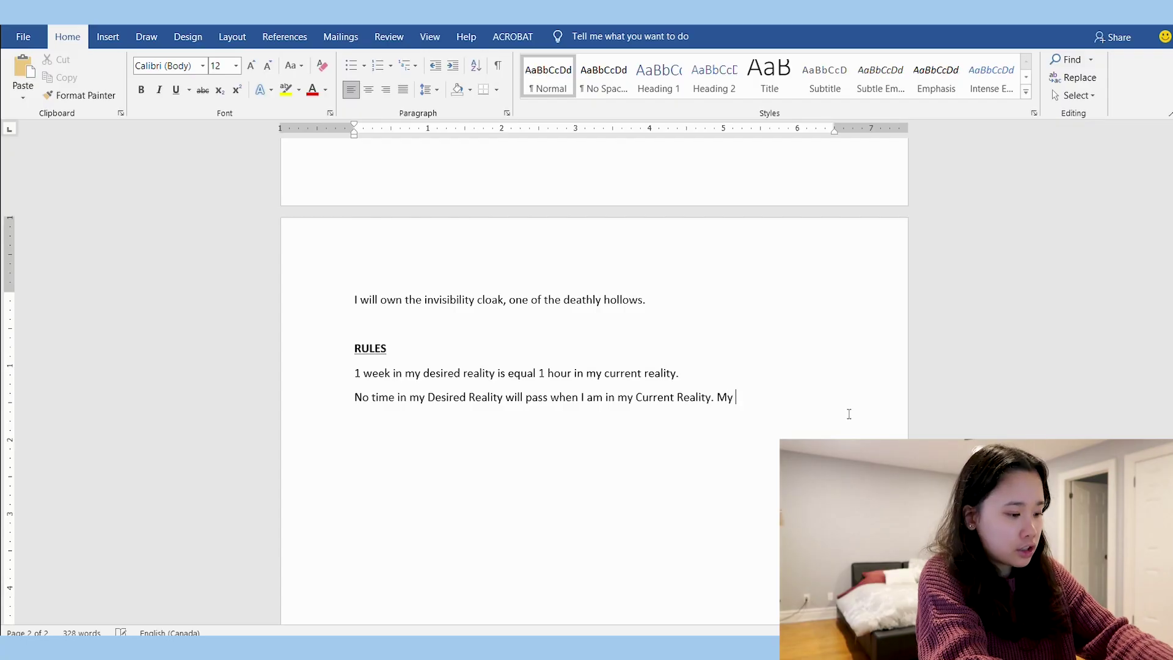
pyautogui.write('DR will pause when I ')
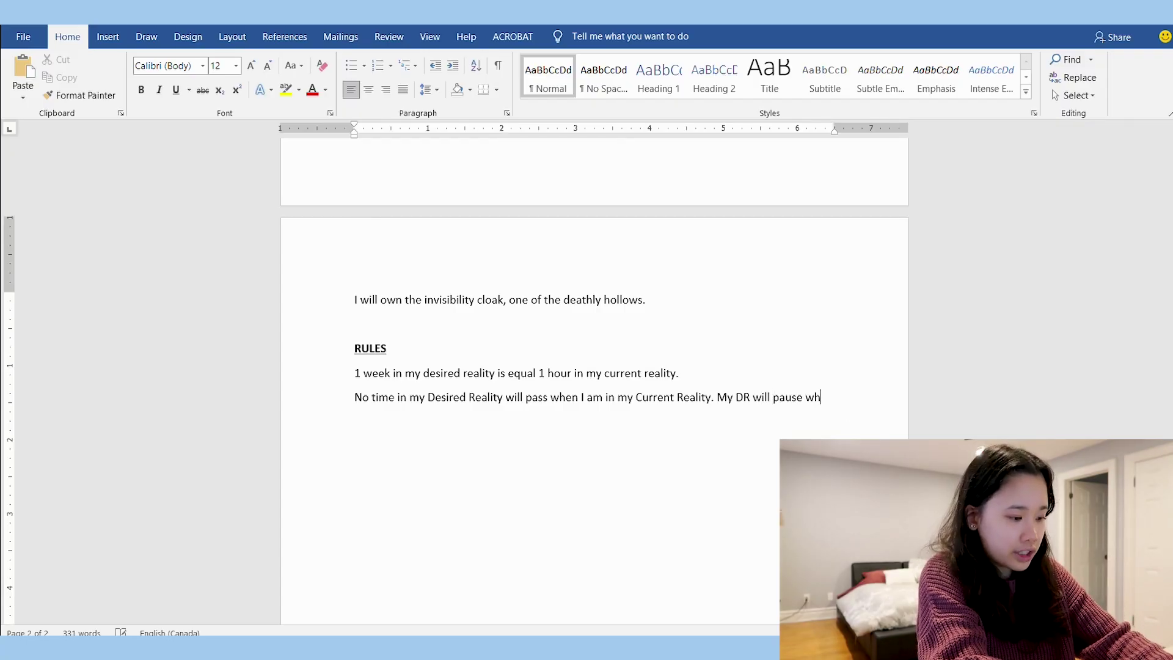
pyautogui.write('leave it.')
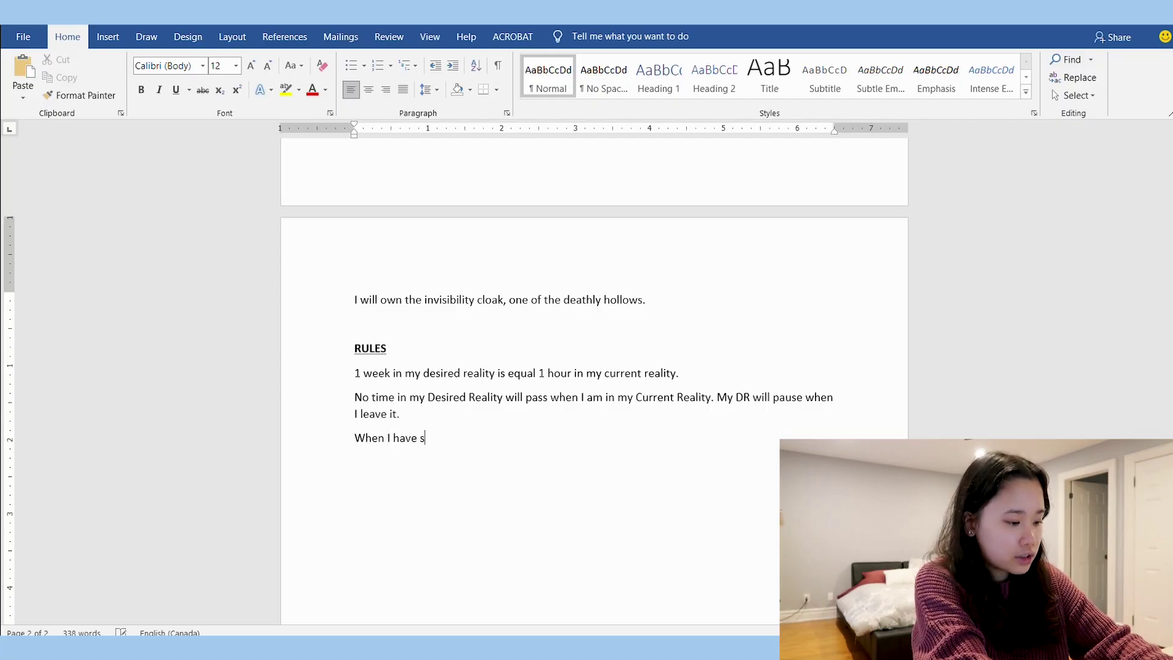
pyautogui.write('uccessfully shi')
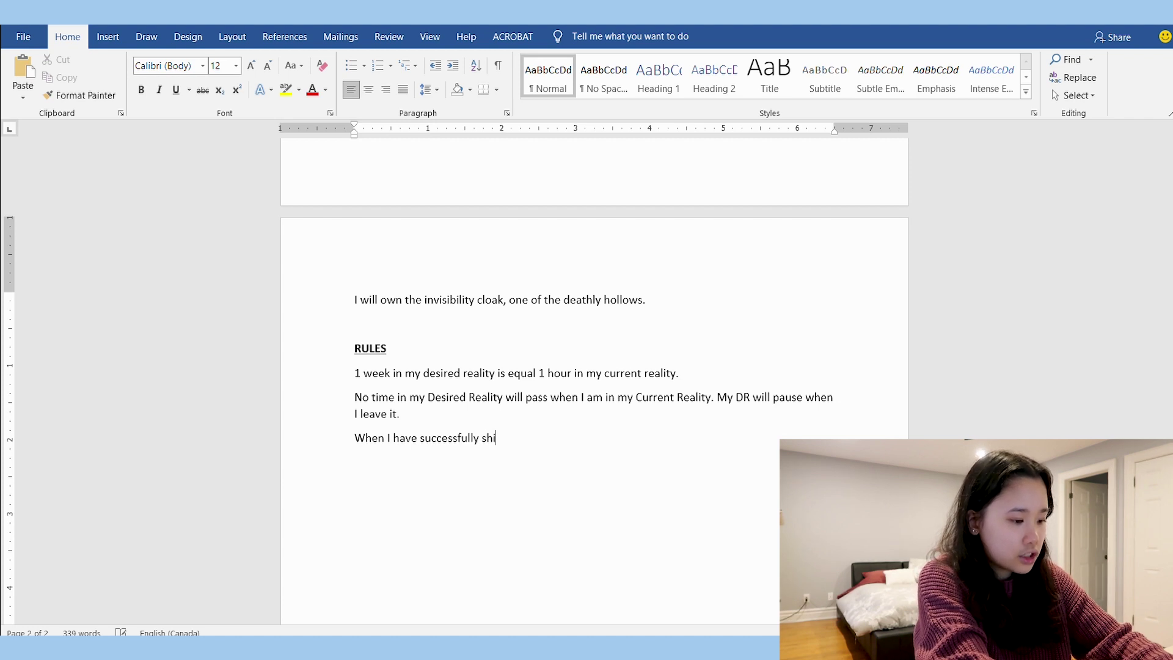
pyautogui.write('fted, I will smell str')
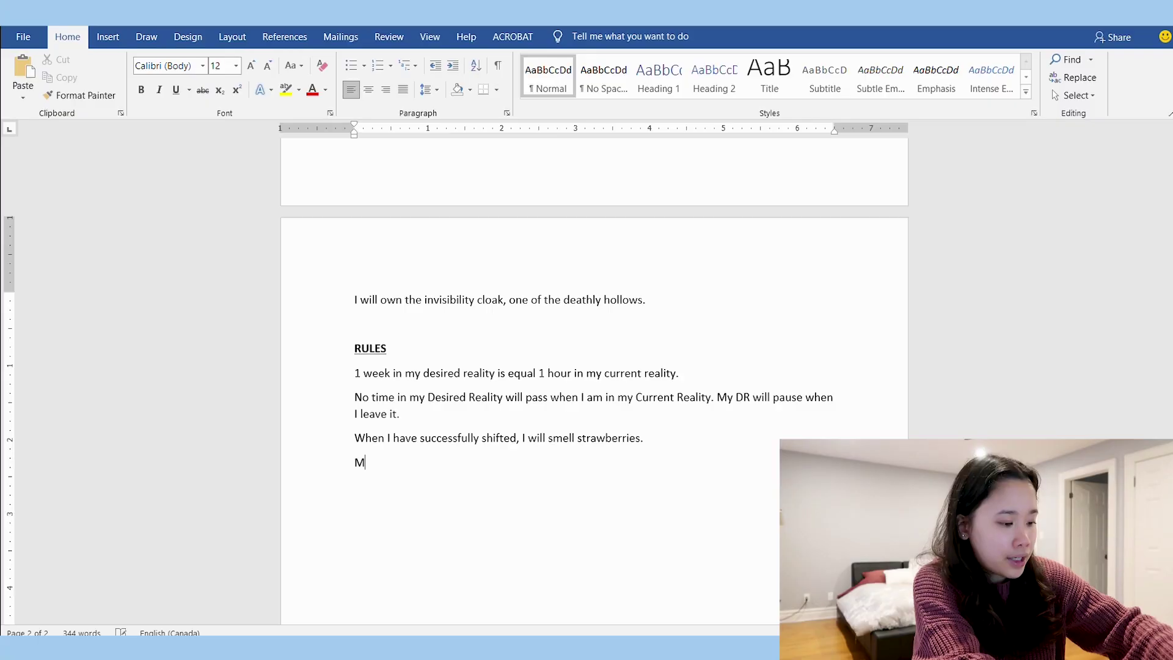
pyautogui.write('y sa')
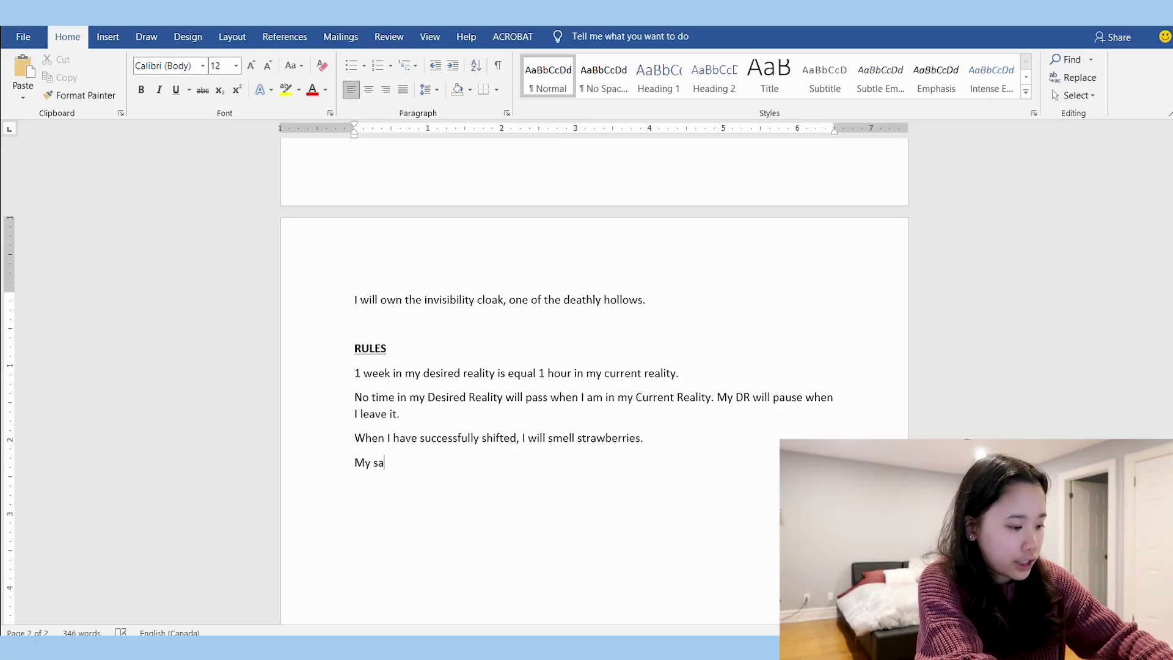
pyautogui.write('fe phrase will b')
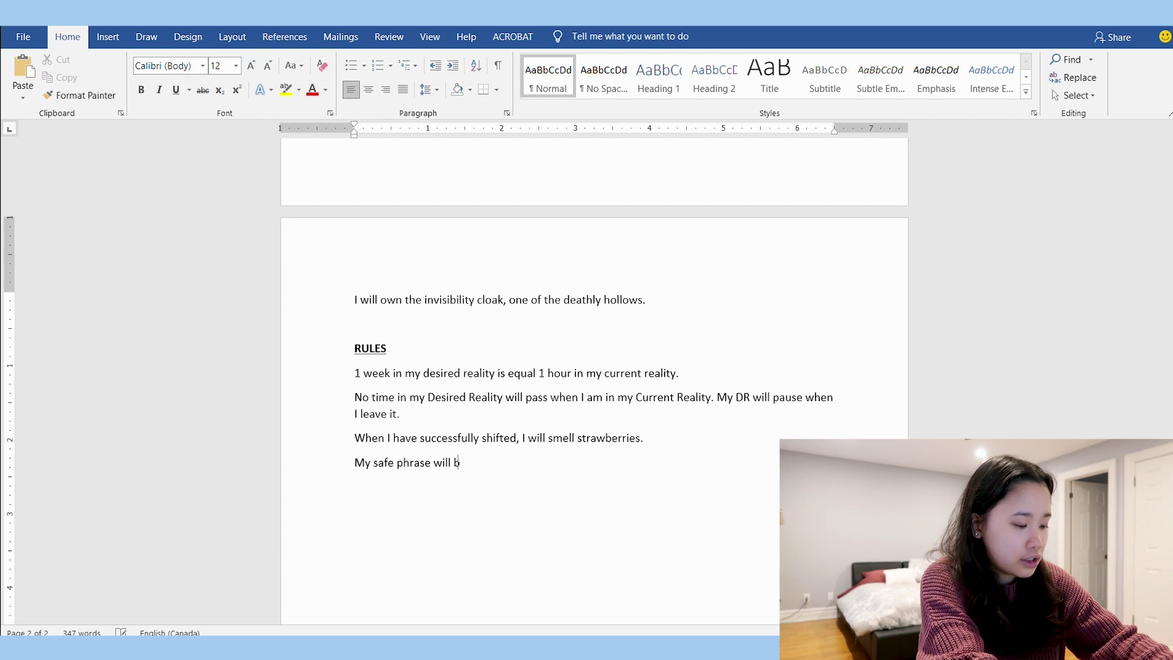
pyautogui.write('e "back to my current re')
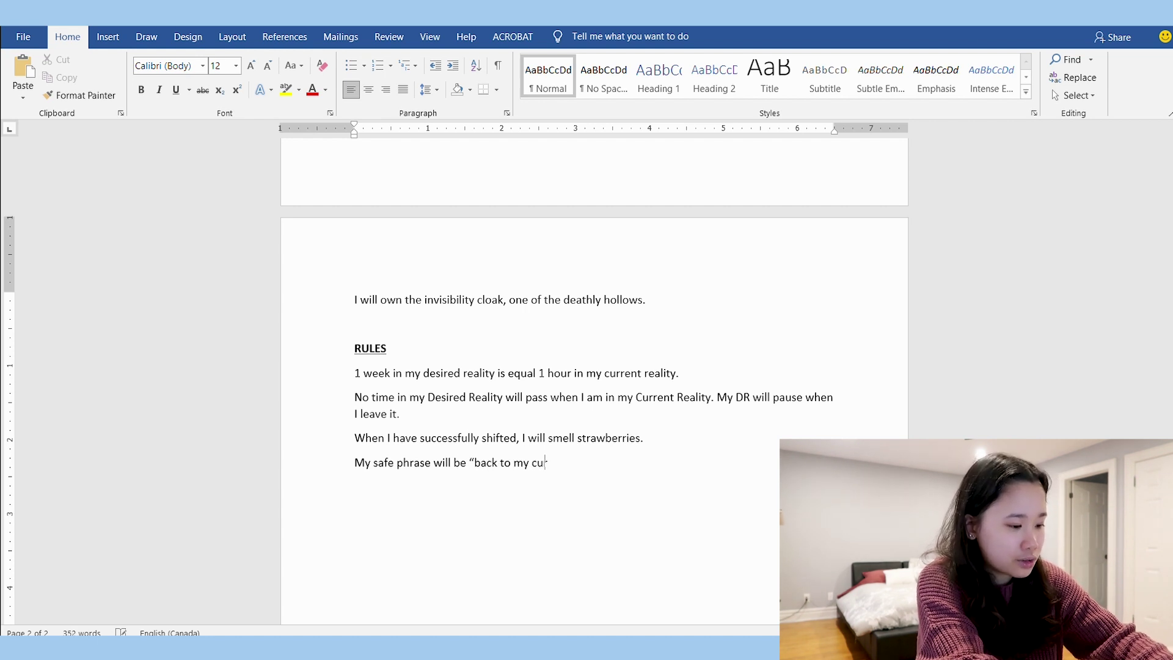
pyautogui.write('ality”')
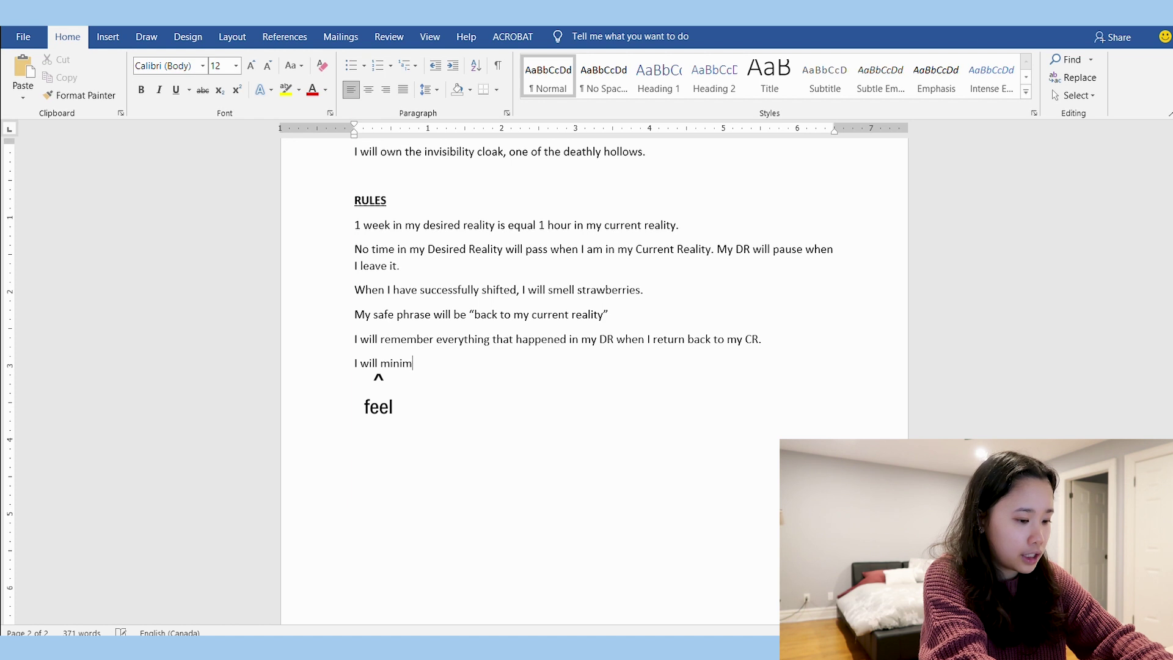
# - Add the safe phrase "back to my current reality", full memory on return, and minimal-pain rules
pyautogui.write('al pain, I ca')
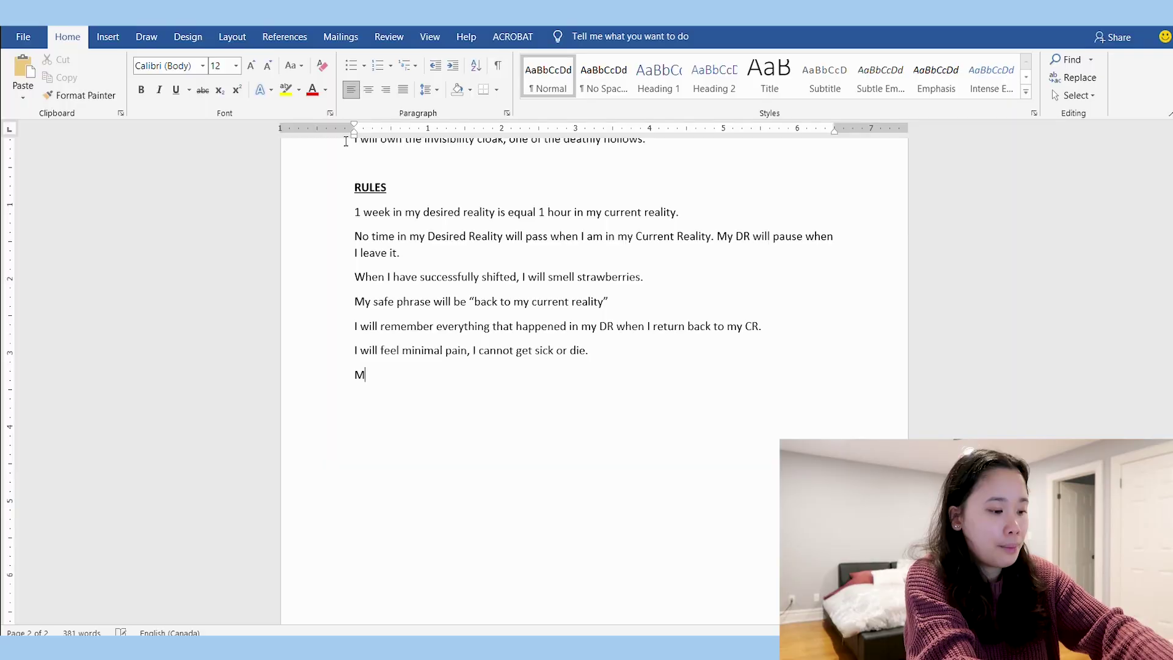
# - Add the rule that the waiting room looks like Kings Cross Station, then review the document
pyautogui.write('y waiting r')
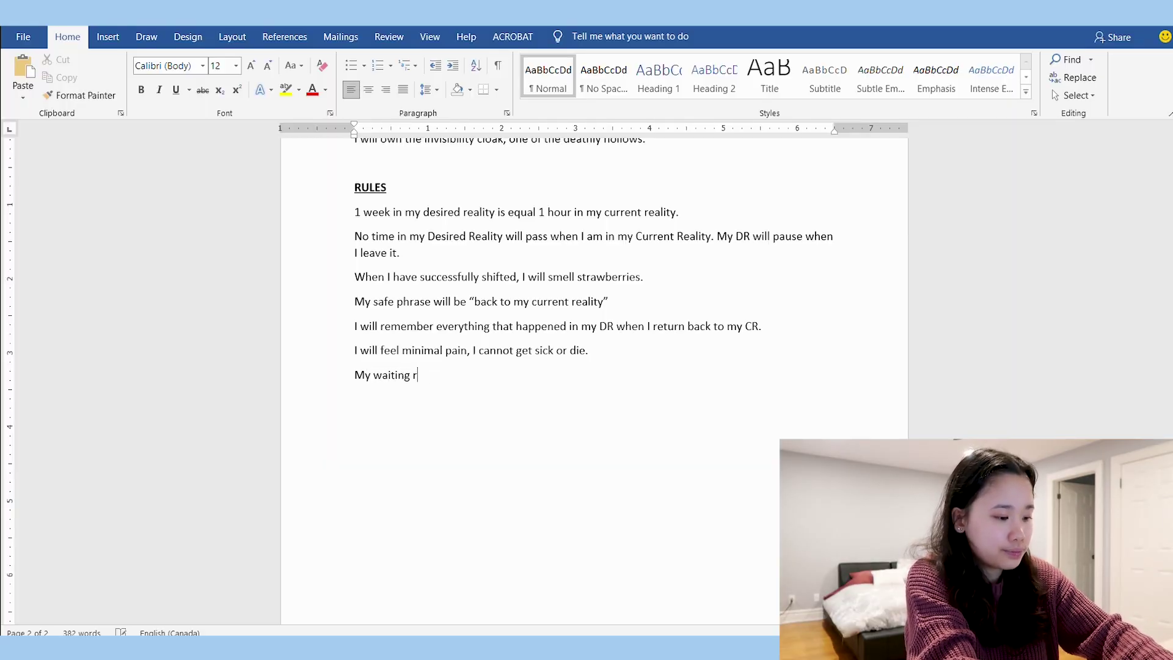
pyautogui.write('oom will liok like Kings Cro')
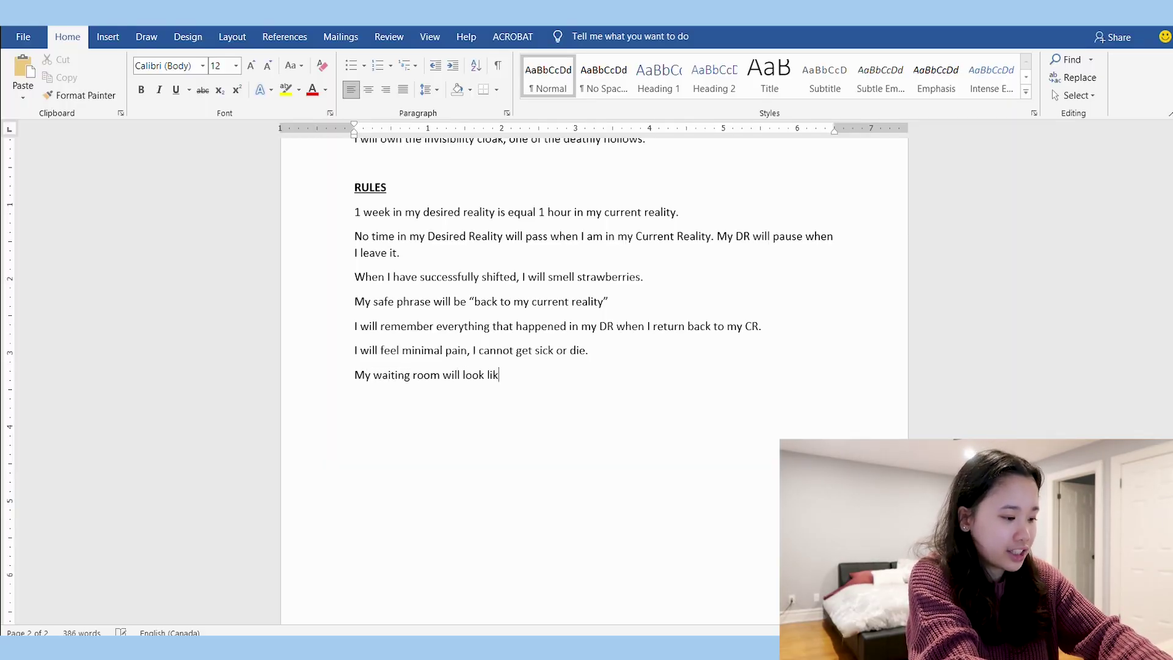
pyautogui.write('ss St')
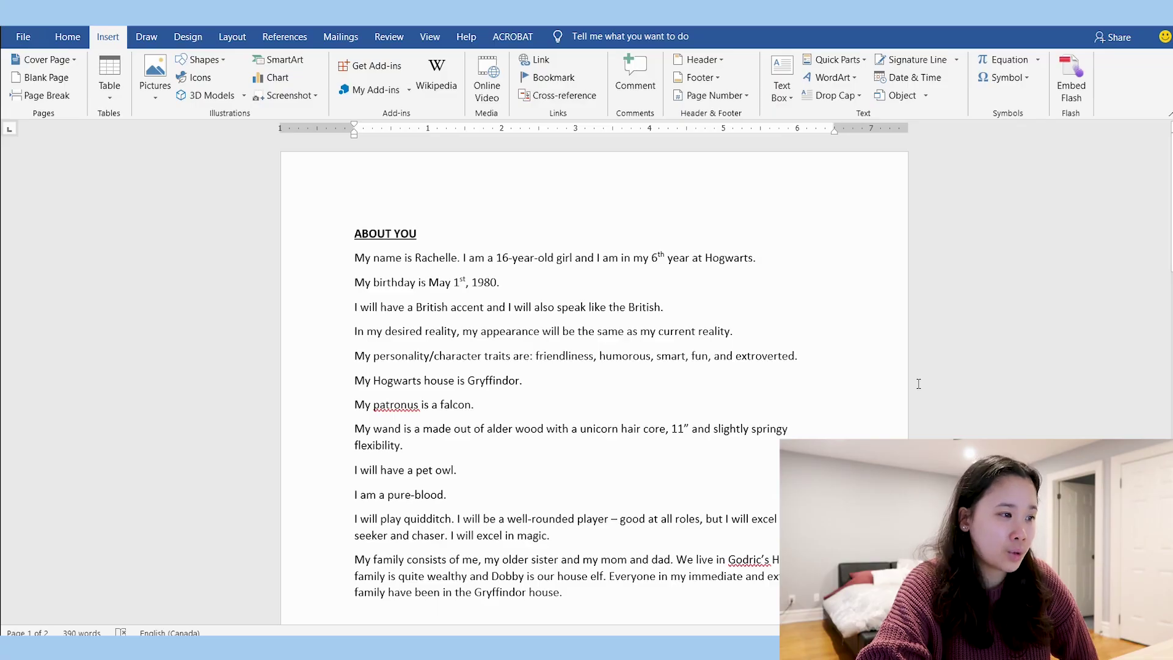
pyautogui.scroll(-15, 919, 384)
pyautogui.scroll(-5, 919, 384)
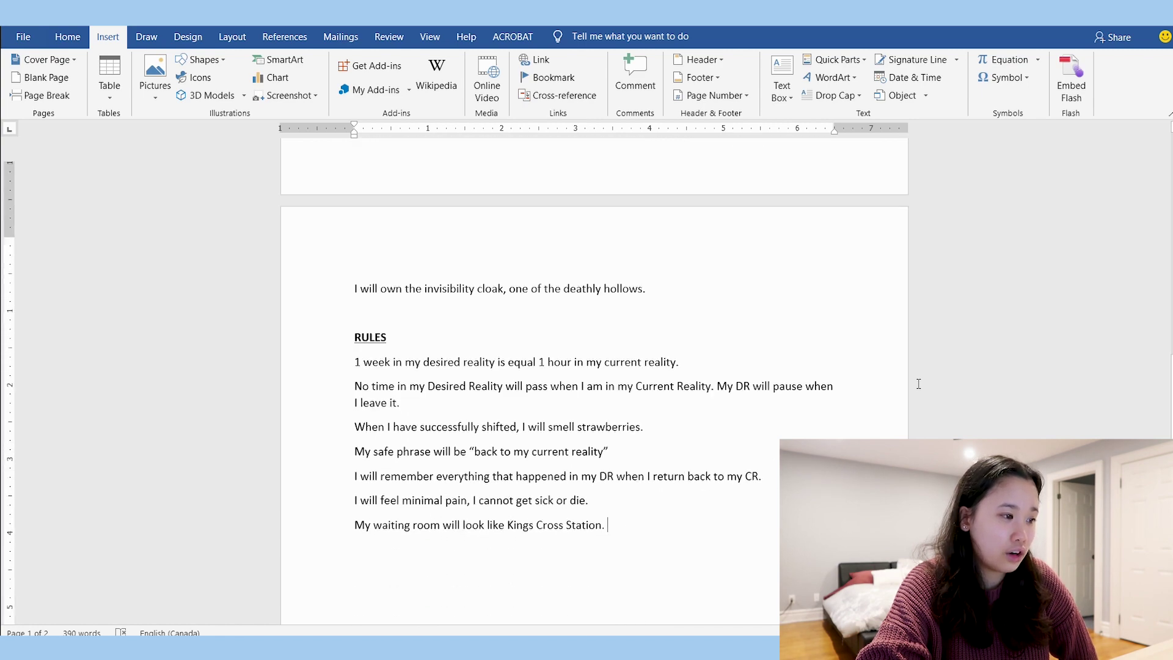